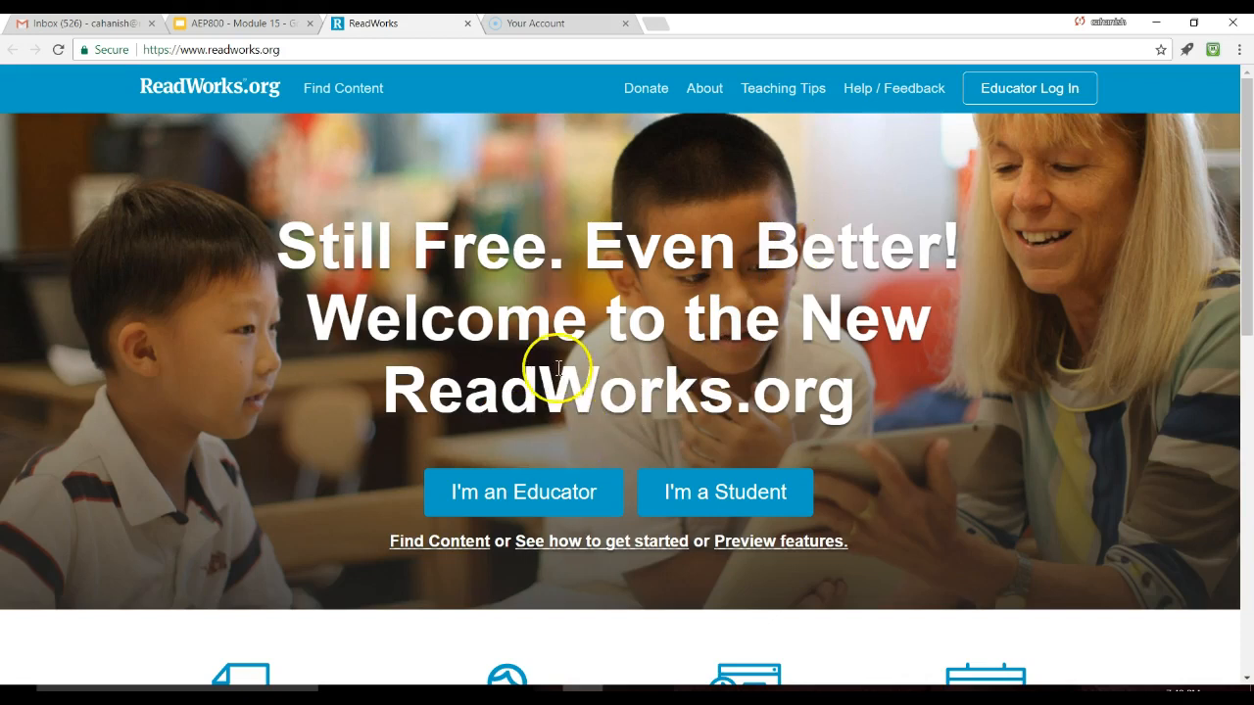
Step: Sign in as an educator with the saved account email and the account password
left_click(546, 505)
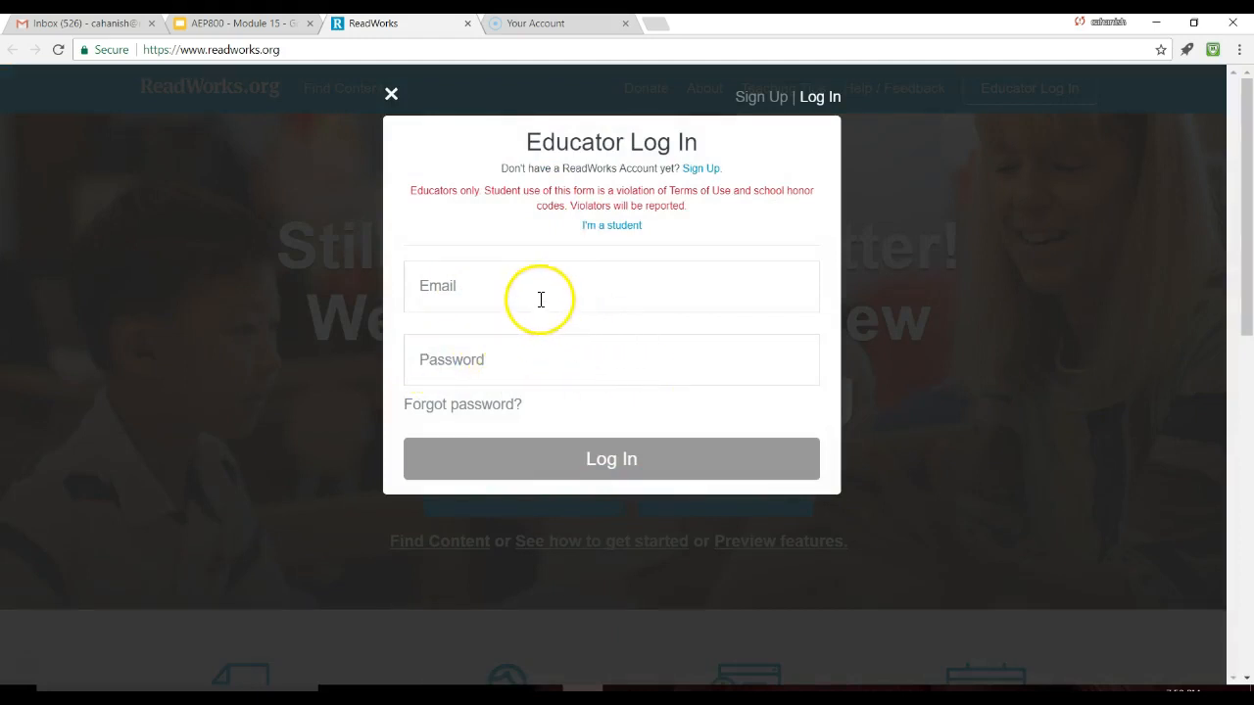
left_click(589, 282)
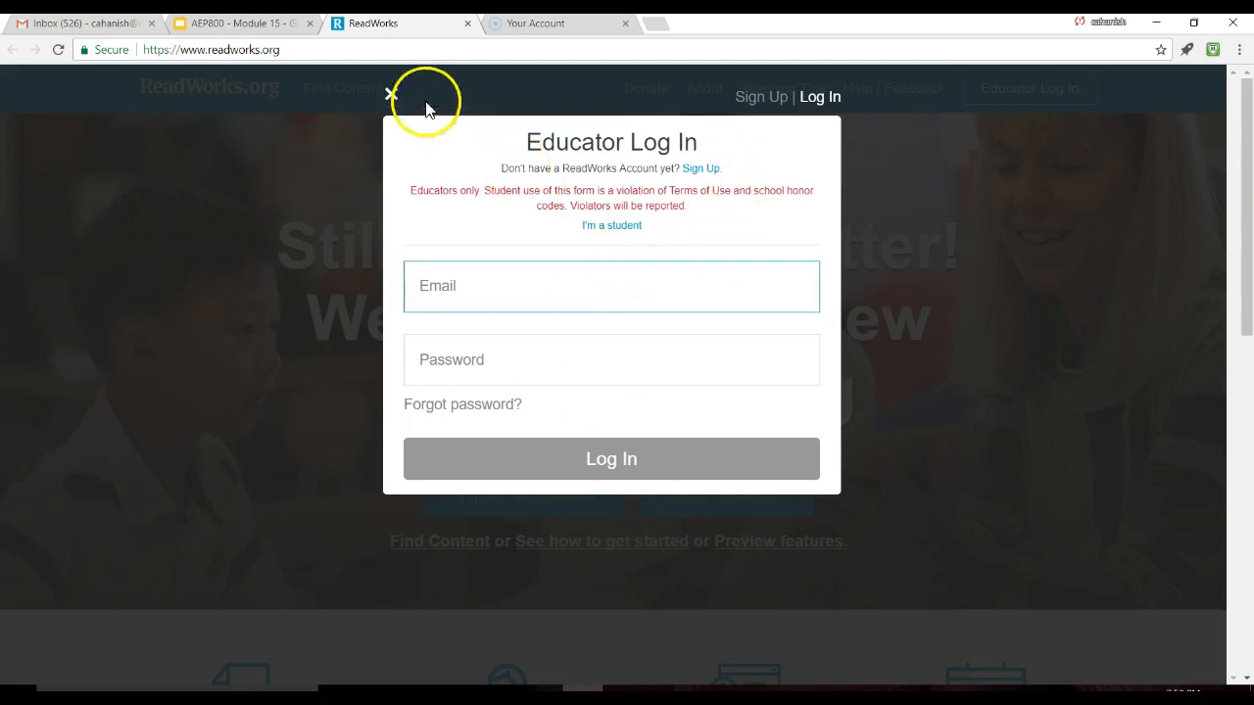
left_click(388, 93)
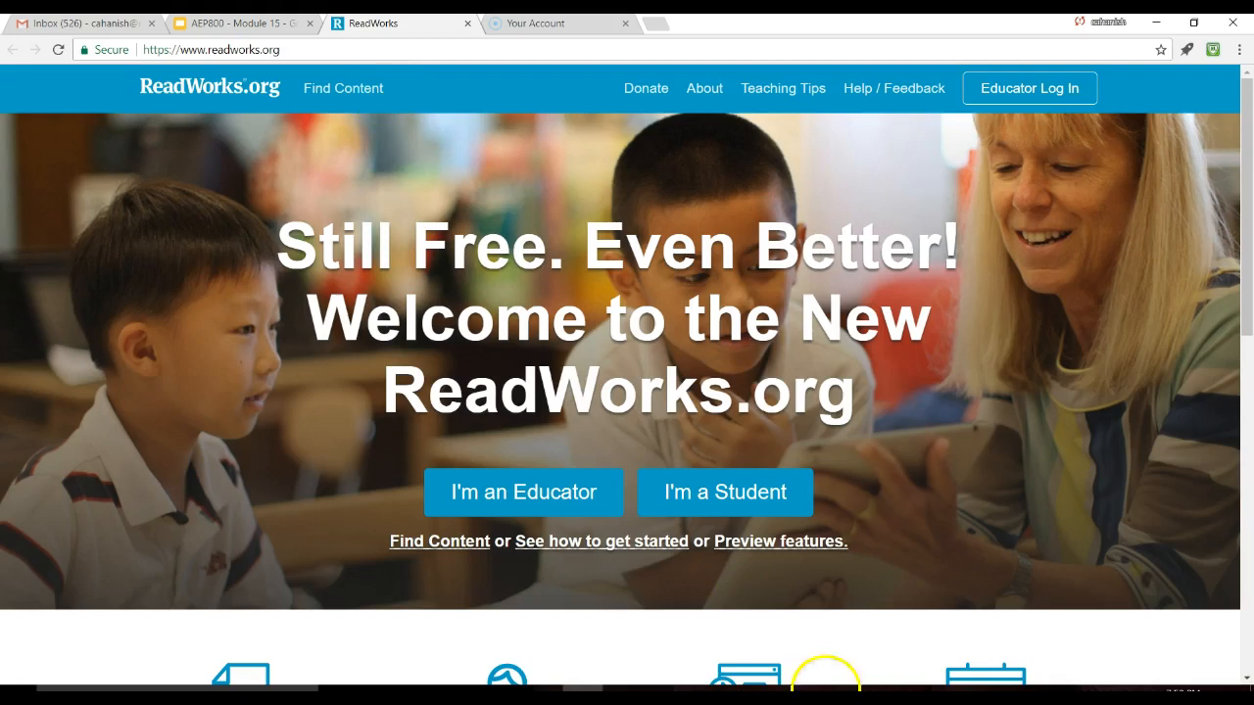
left_click(1027, 90)
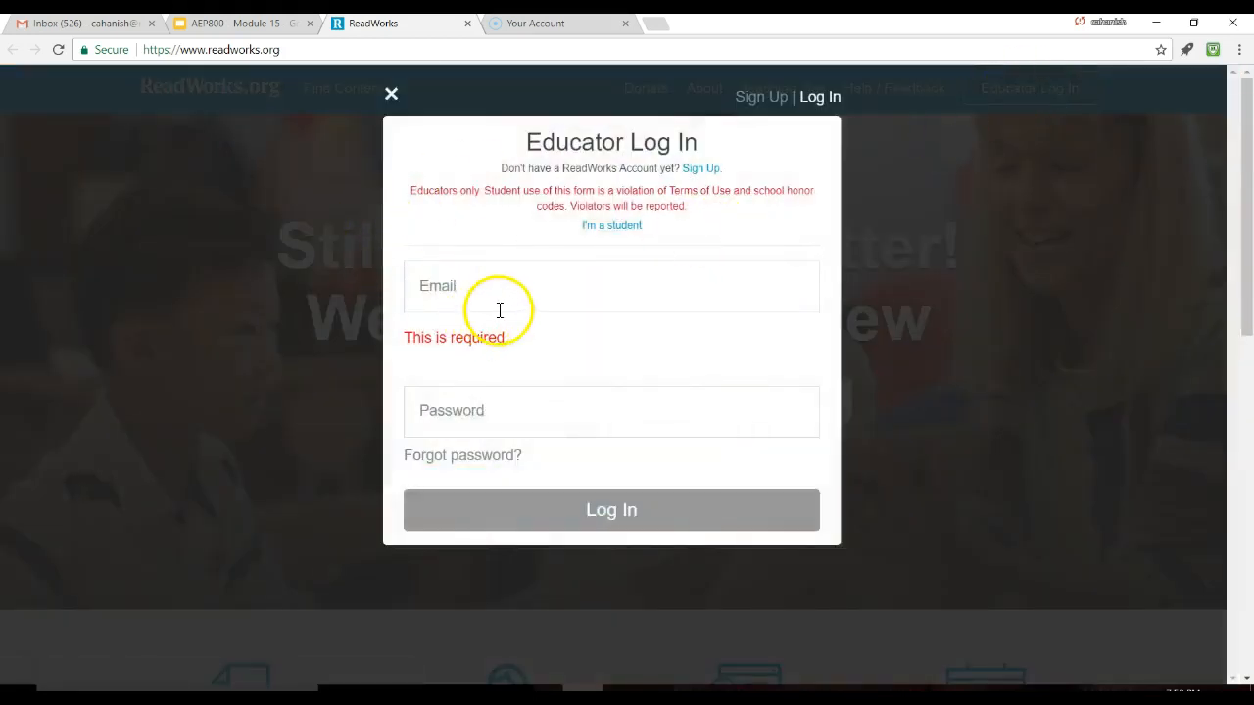
left_click(462, 269)
type("cah")
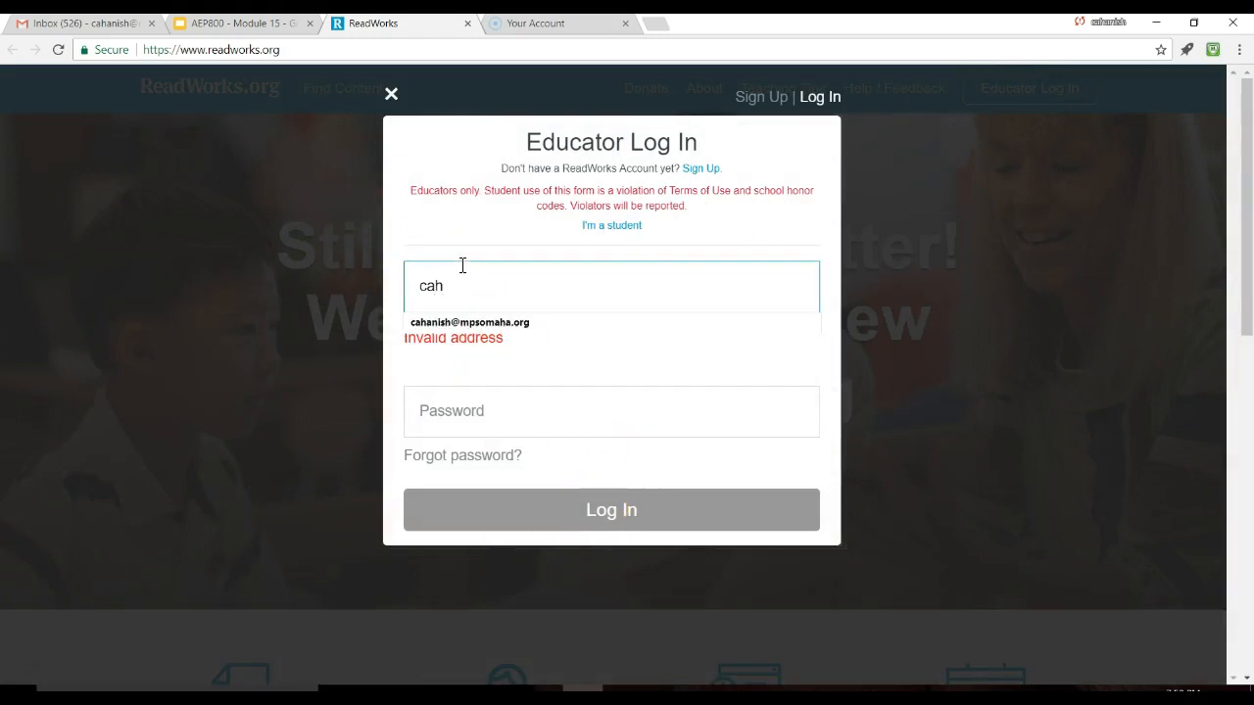
left_click(458, 320)
left_click(476, 367)
type("•••••")
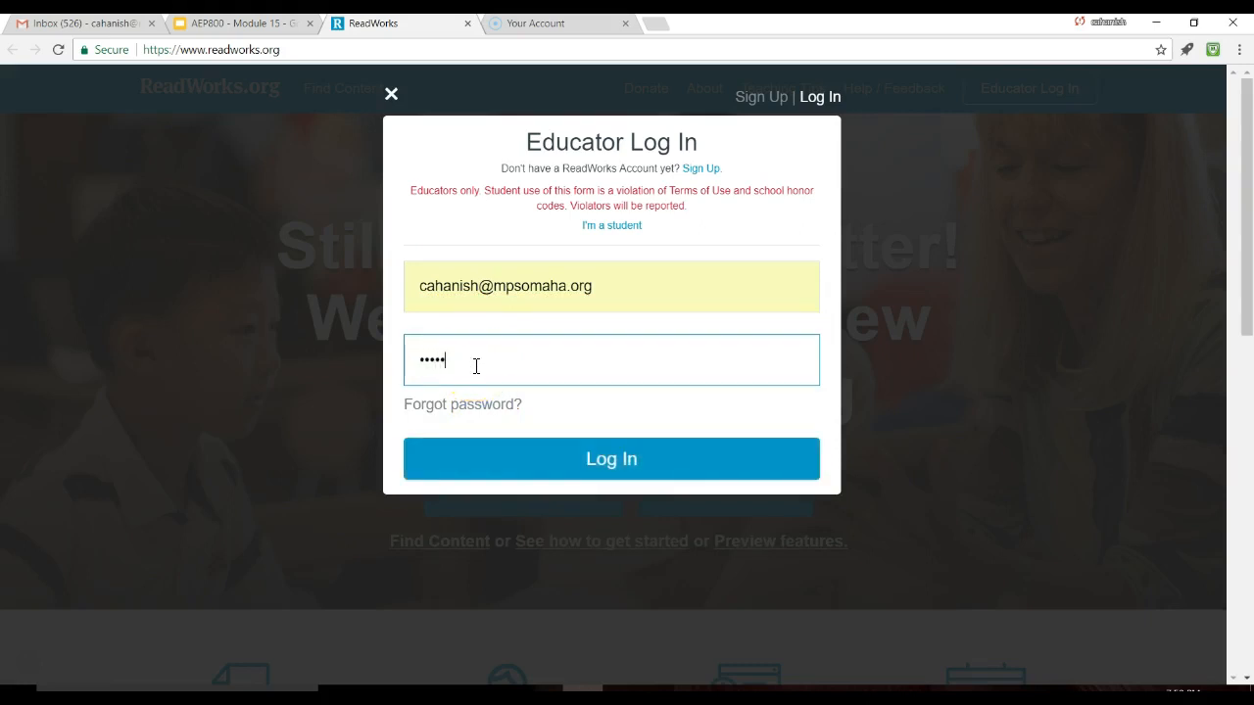
key("Return")
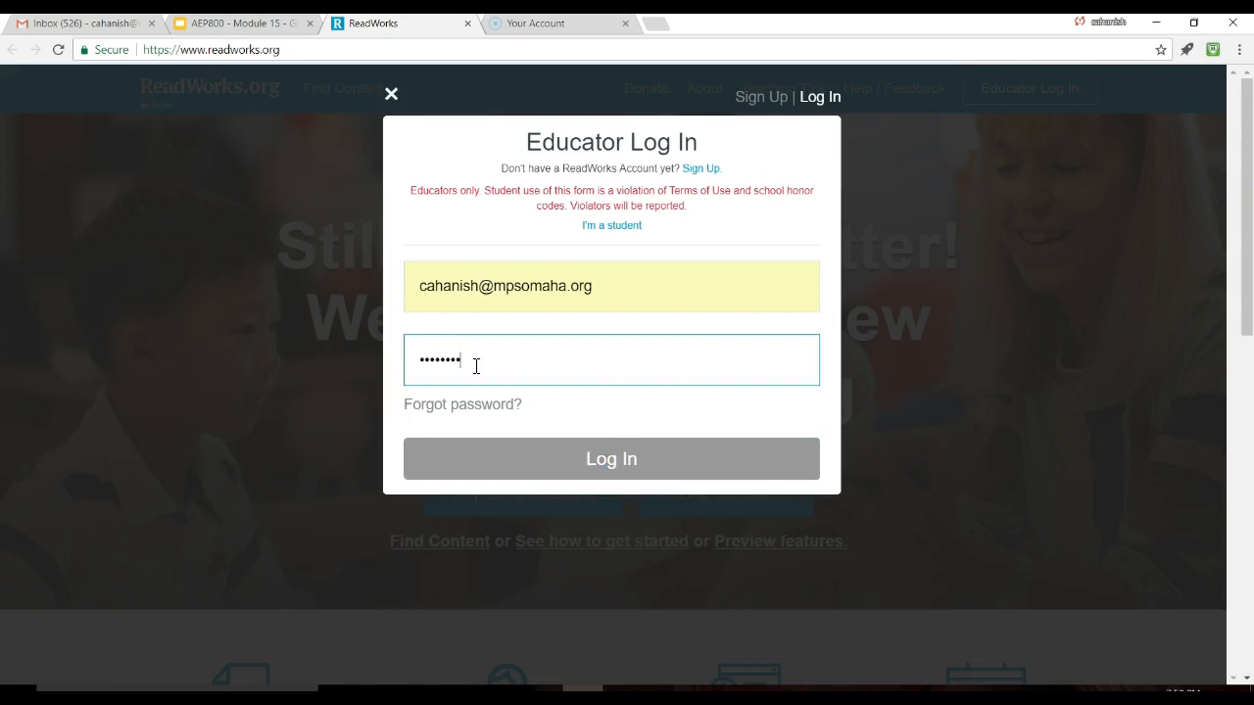
left_click(347, 149)
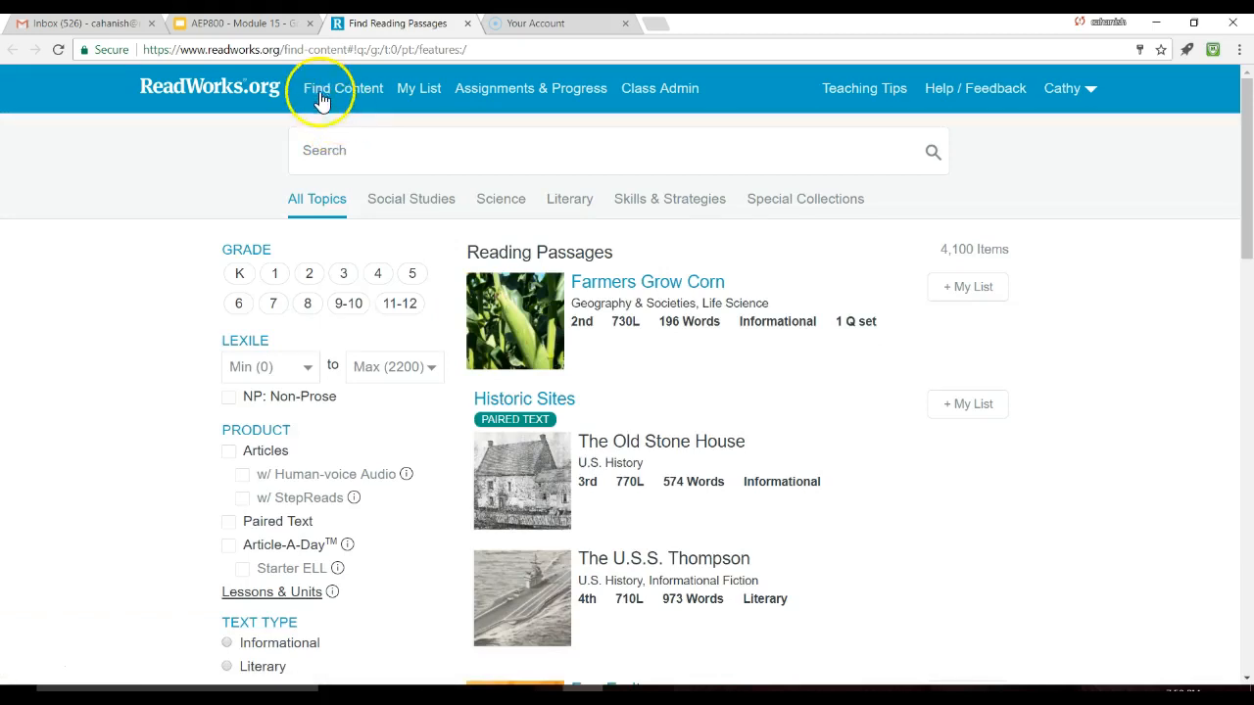
Step: Create a grade 8 class named 'Test Class' from Class Admin and continue to inviting students
left_click(645, 95)
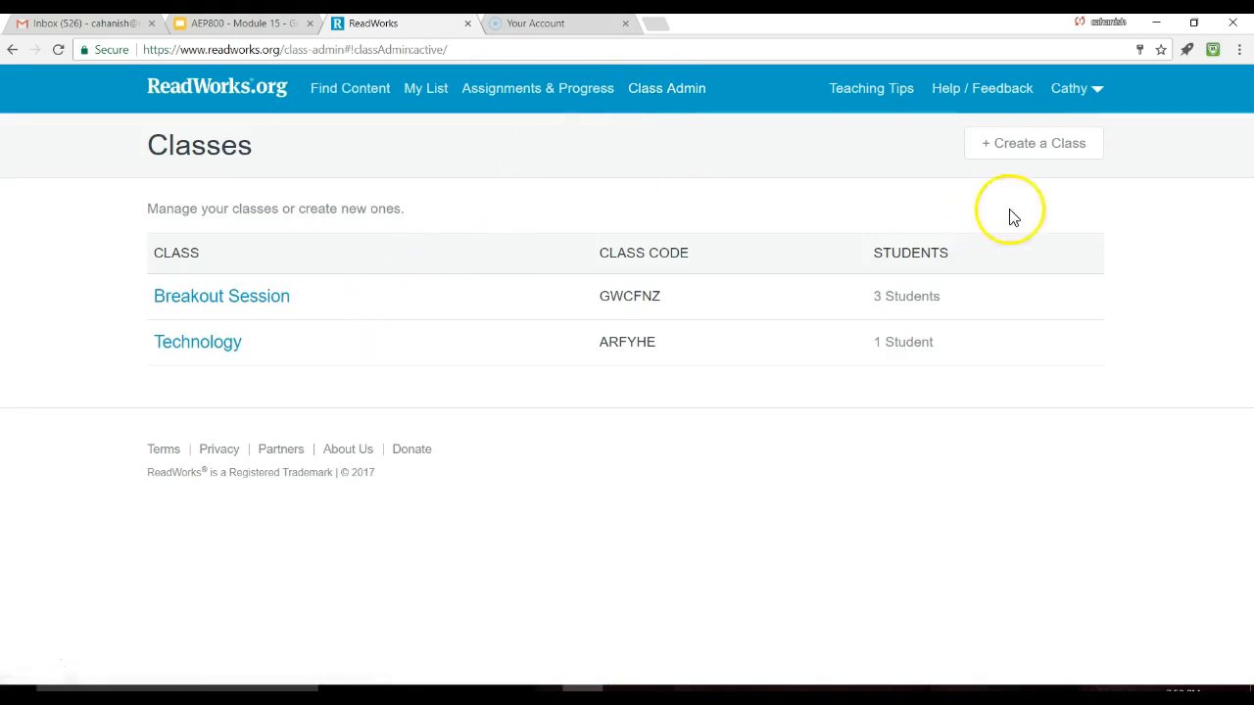
left_click(1015, 160)
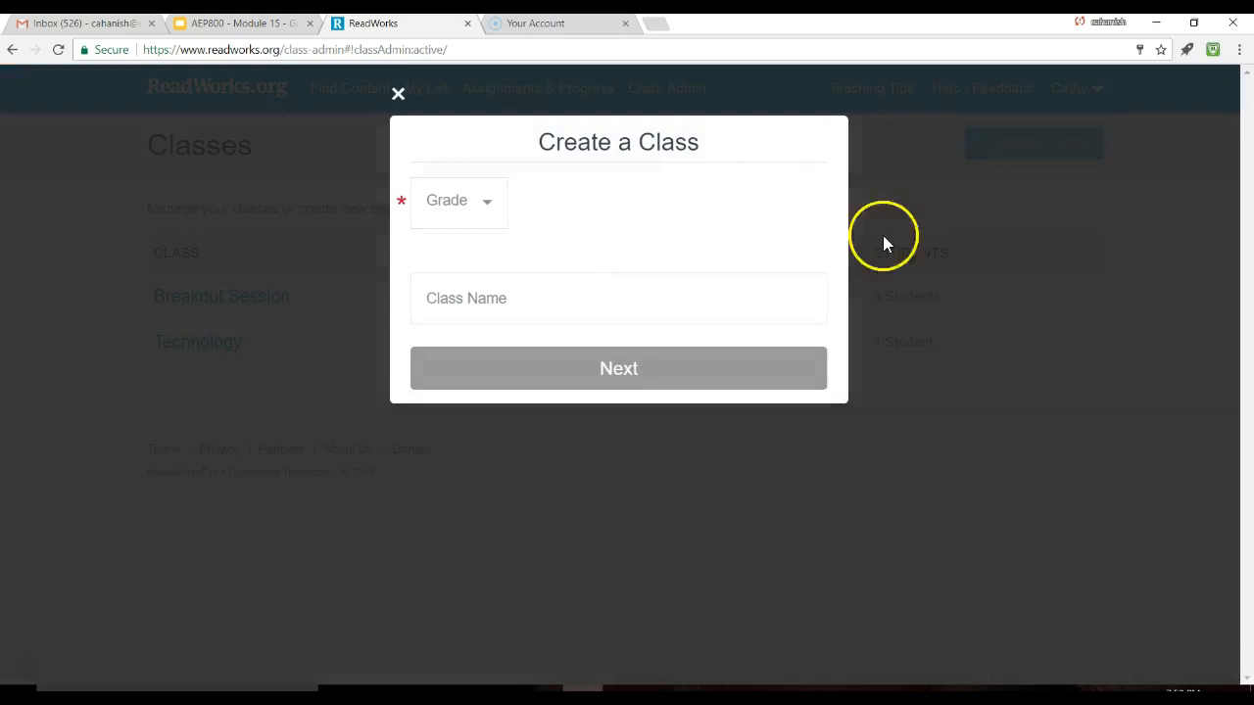
left_click(485, 209)
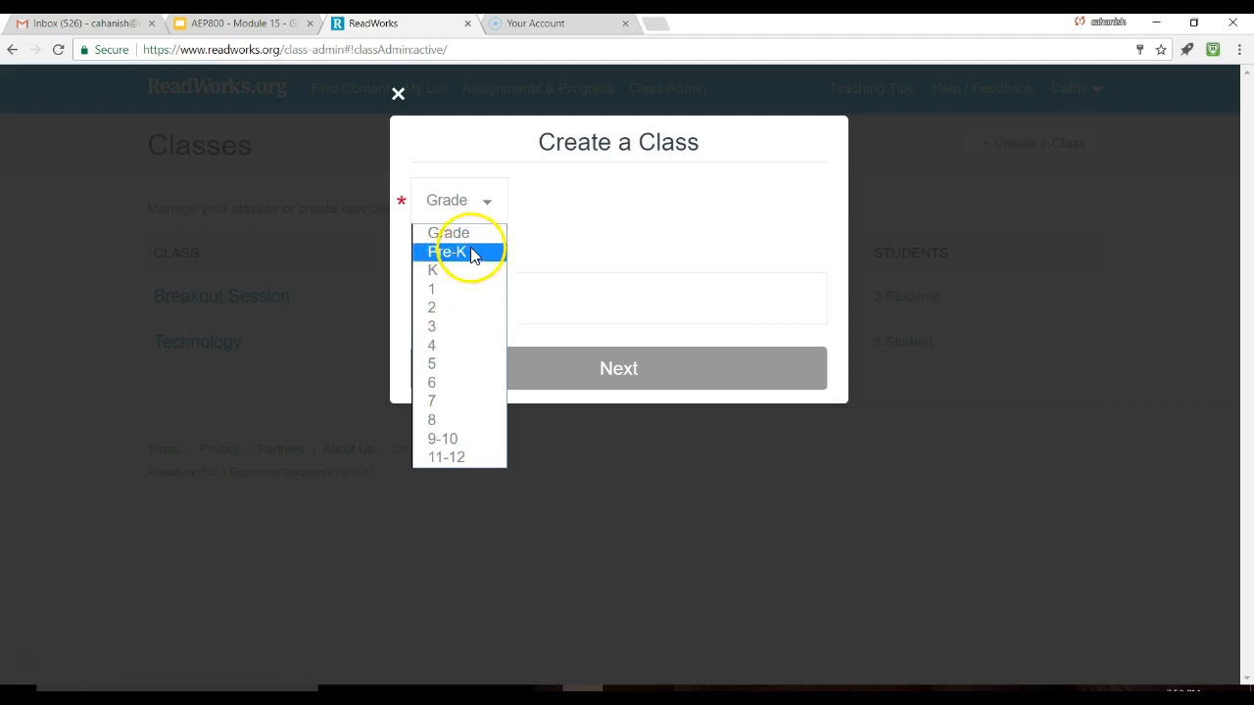
left_click(435, 419)
left_click(483, 296)
type("Test Class")
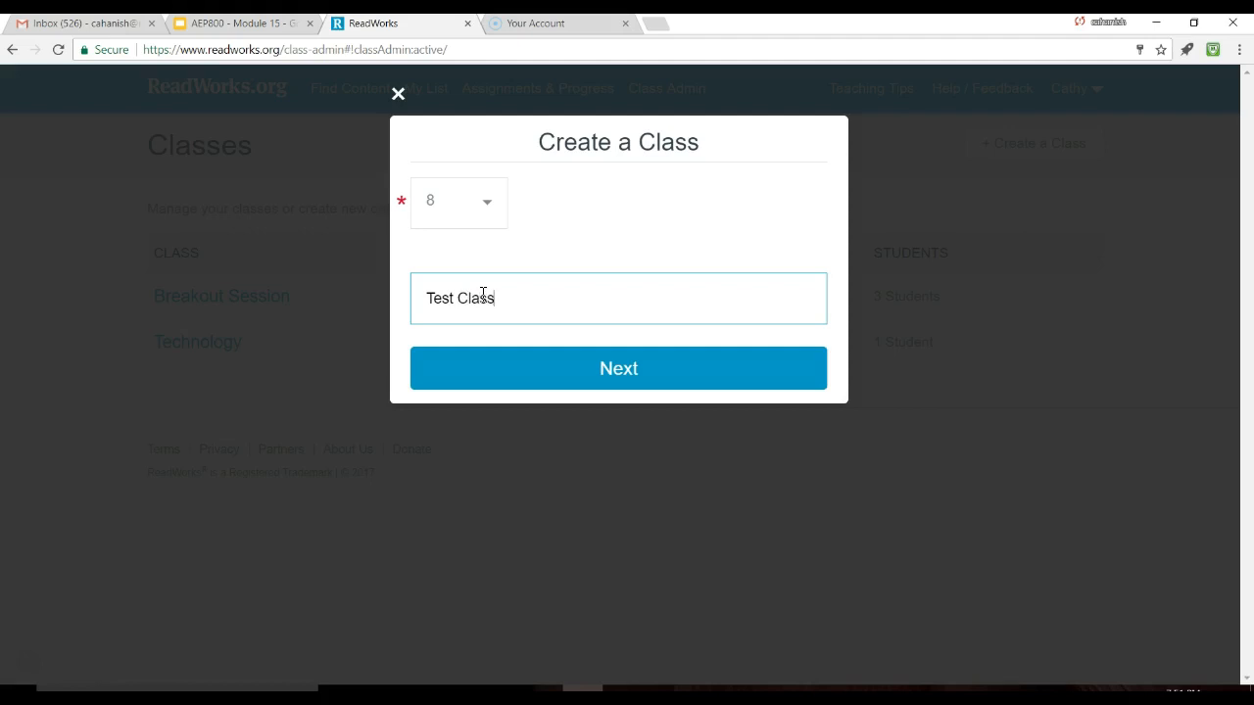
left_click(550, 371)
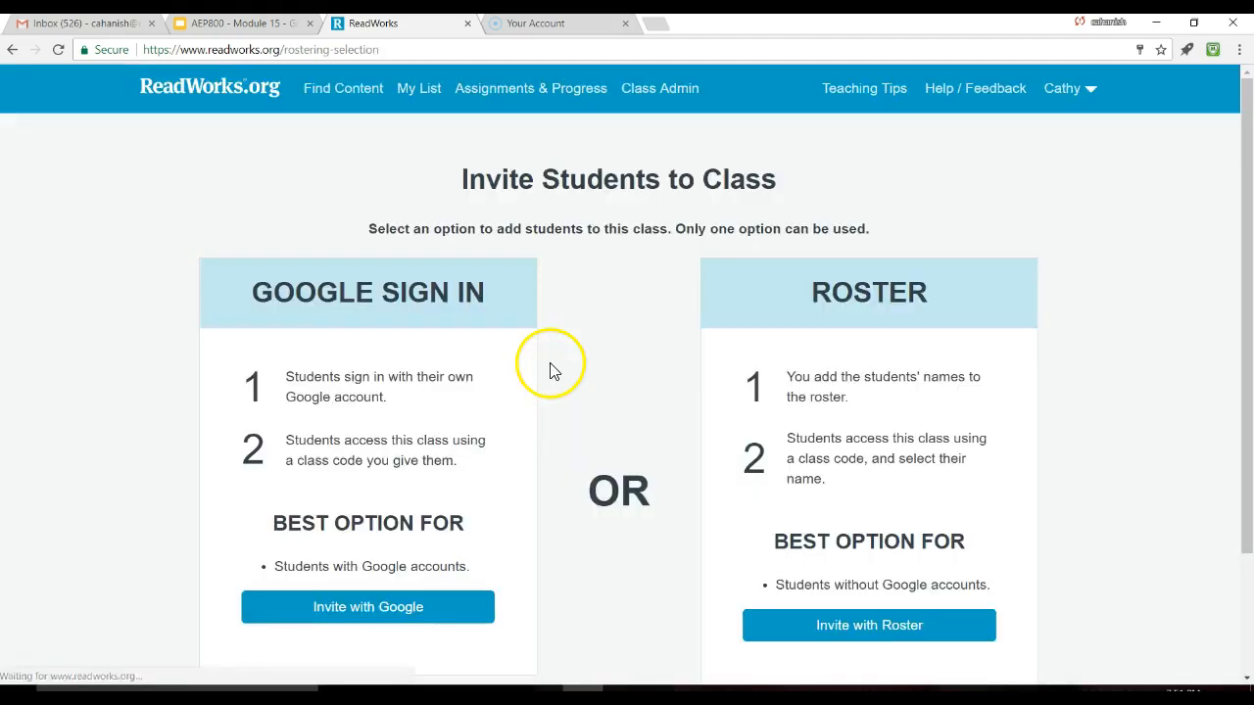
Step: Choose Invite with Roster to add students to Test Class by name
scroll(550, 365, "down", 1)
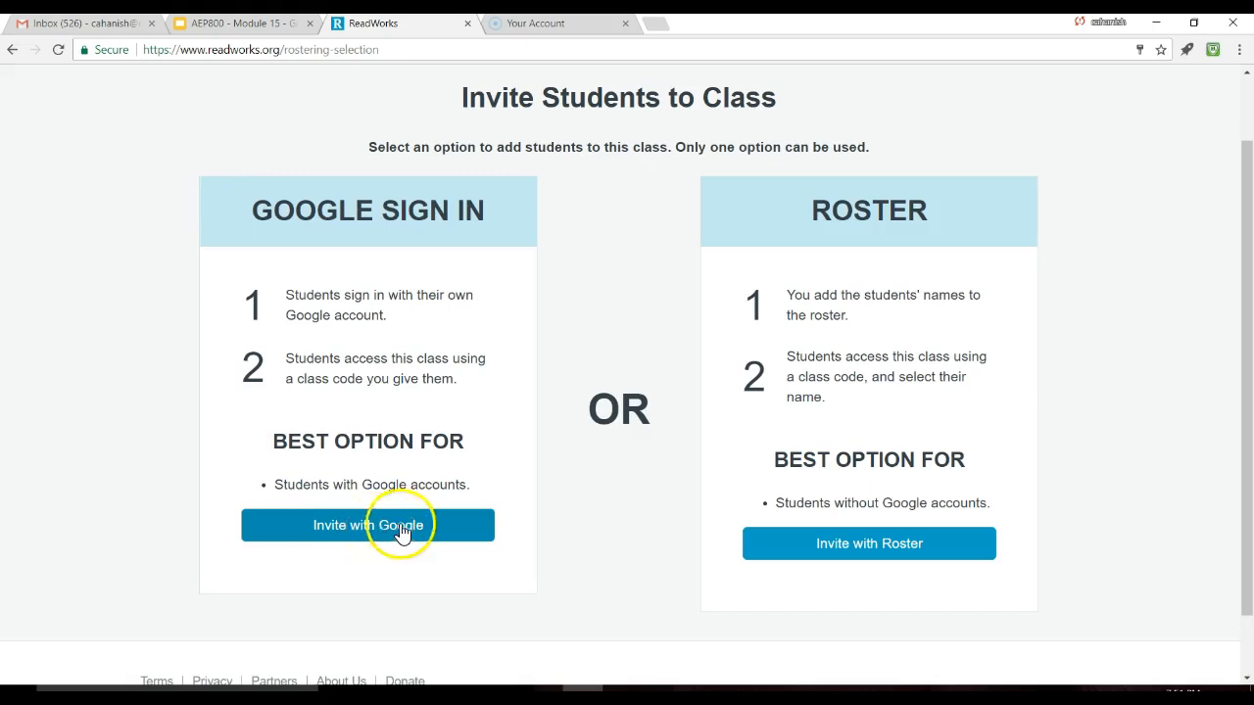
left_click(854, 553)
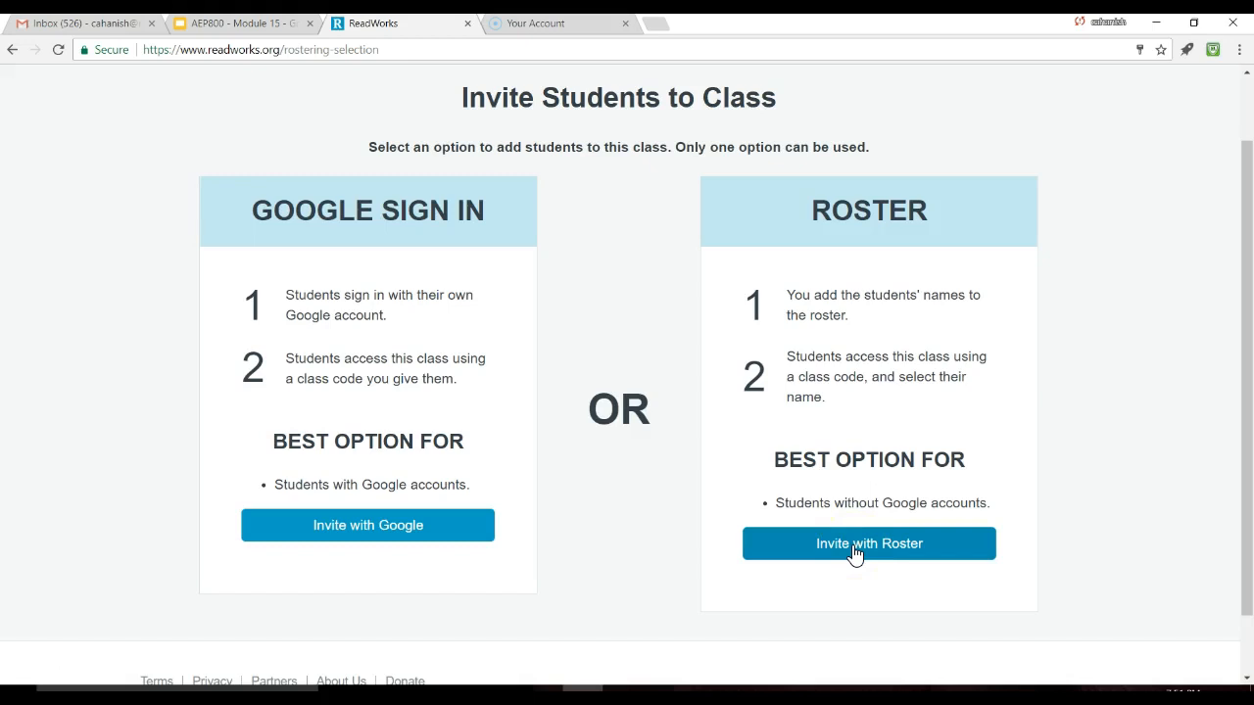
left_click(854, 551)
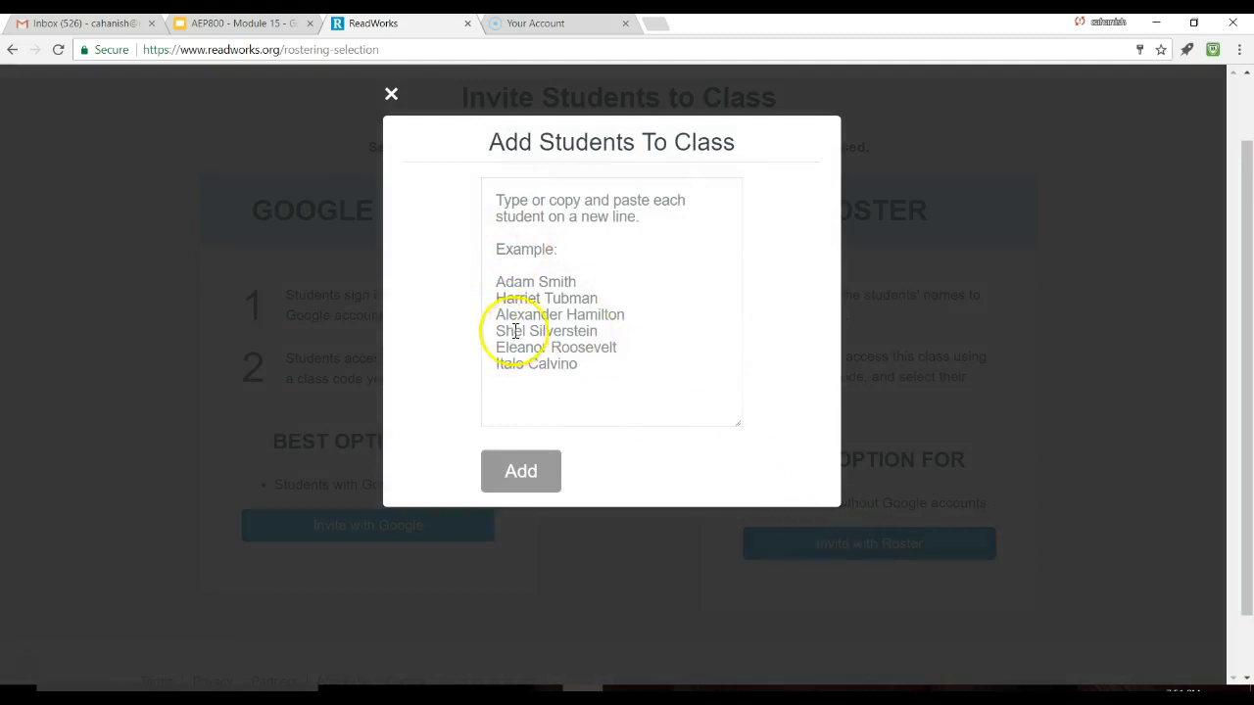
Step: Enter the three student names, one per line, and add them to Test Class
left_click(519, 282)
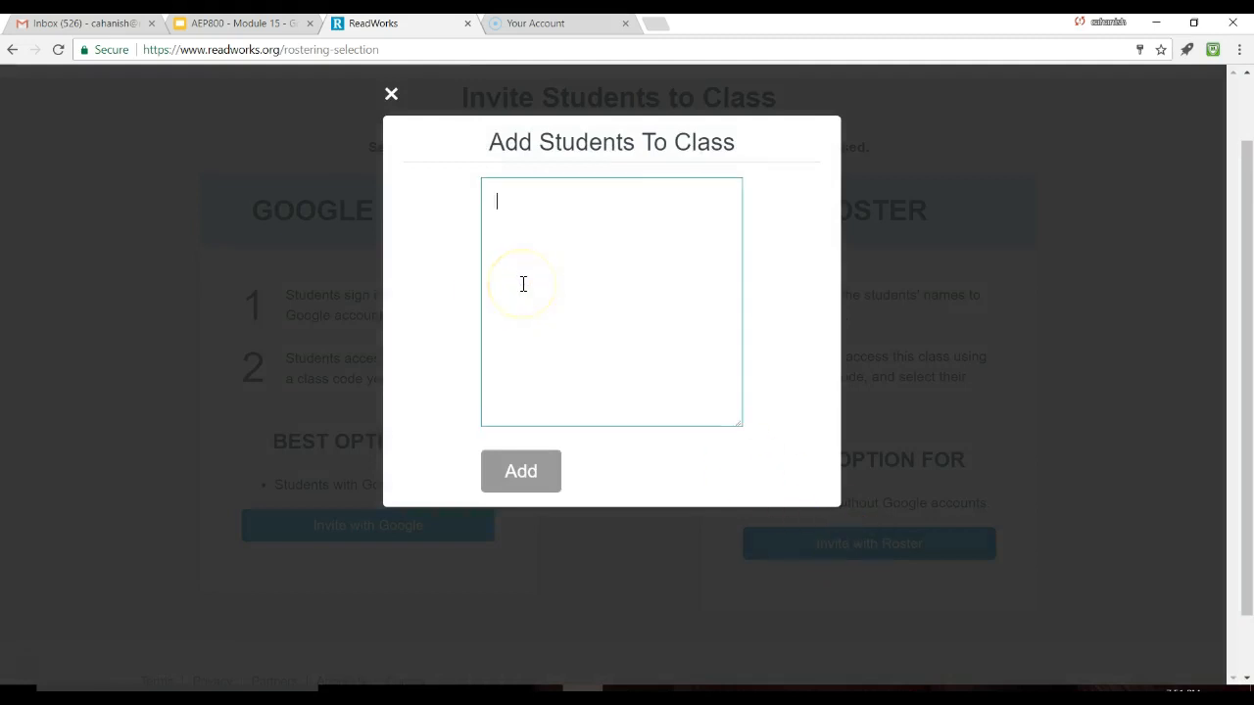
type("Joe Smith")
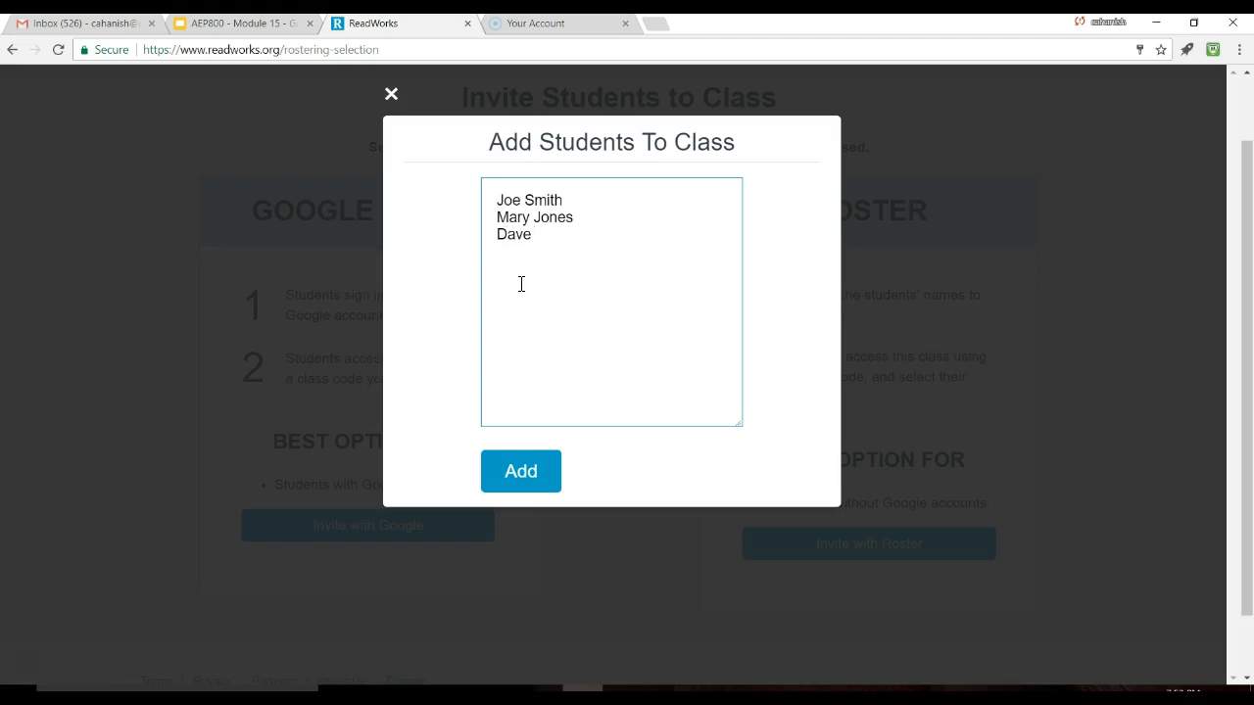
type("d")
left_click(532, 468)
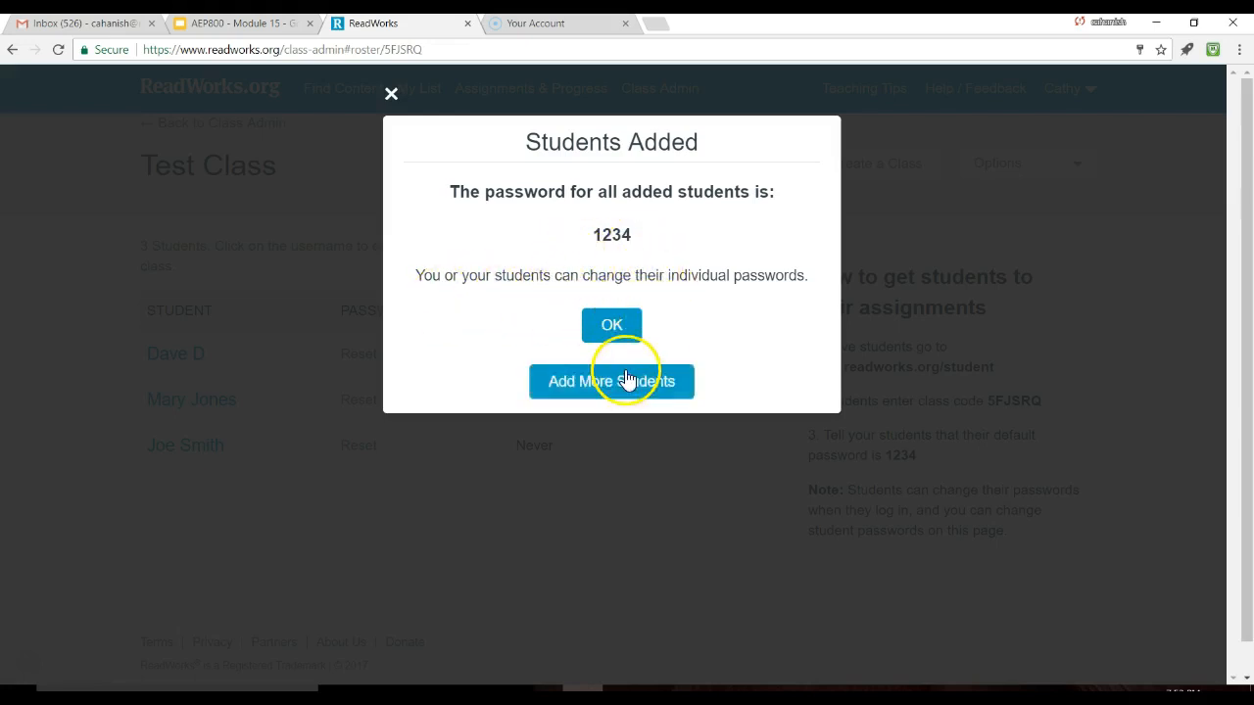
Step: Dismiss the shared-password confirmation and open the Technology class from the Classes list
left_click(613, 334)
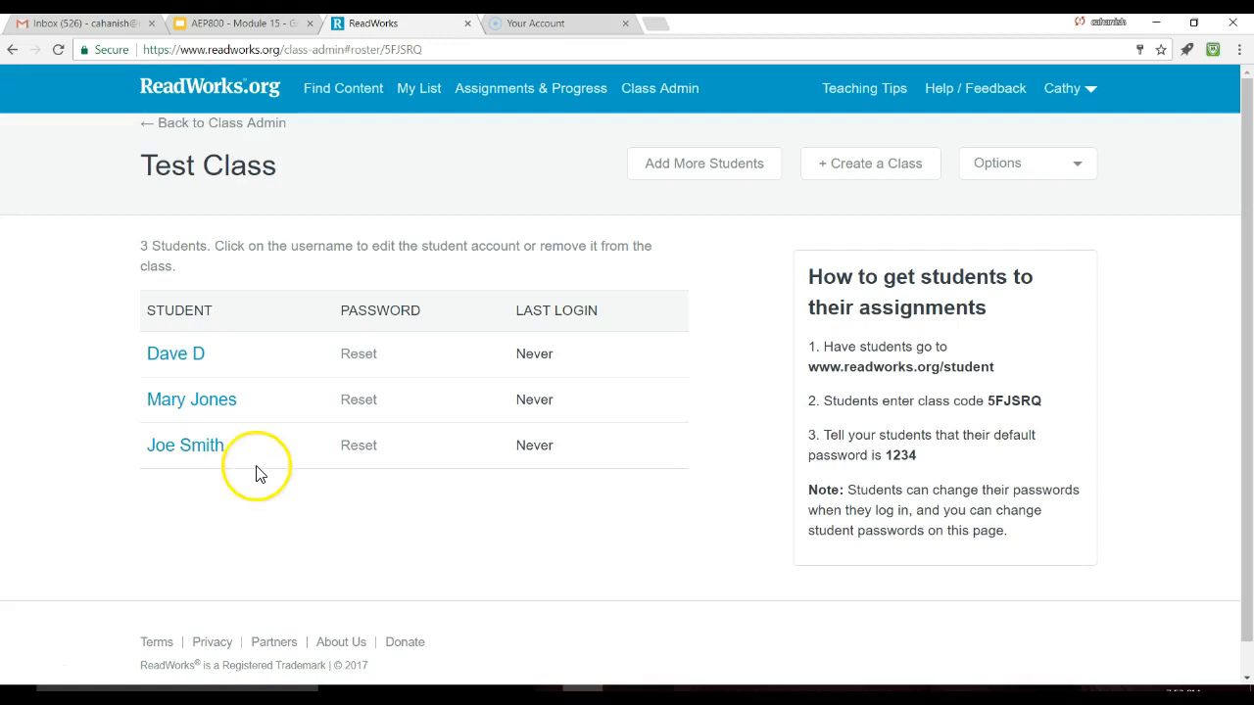
left_click(1014, 164)
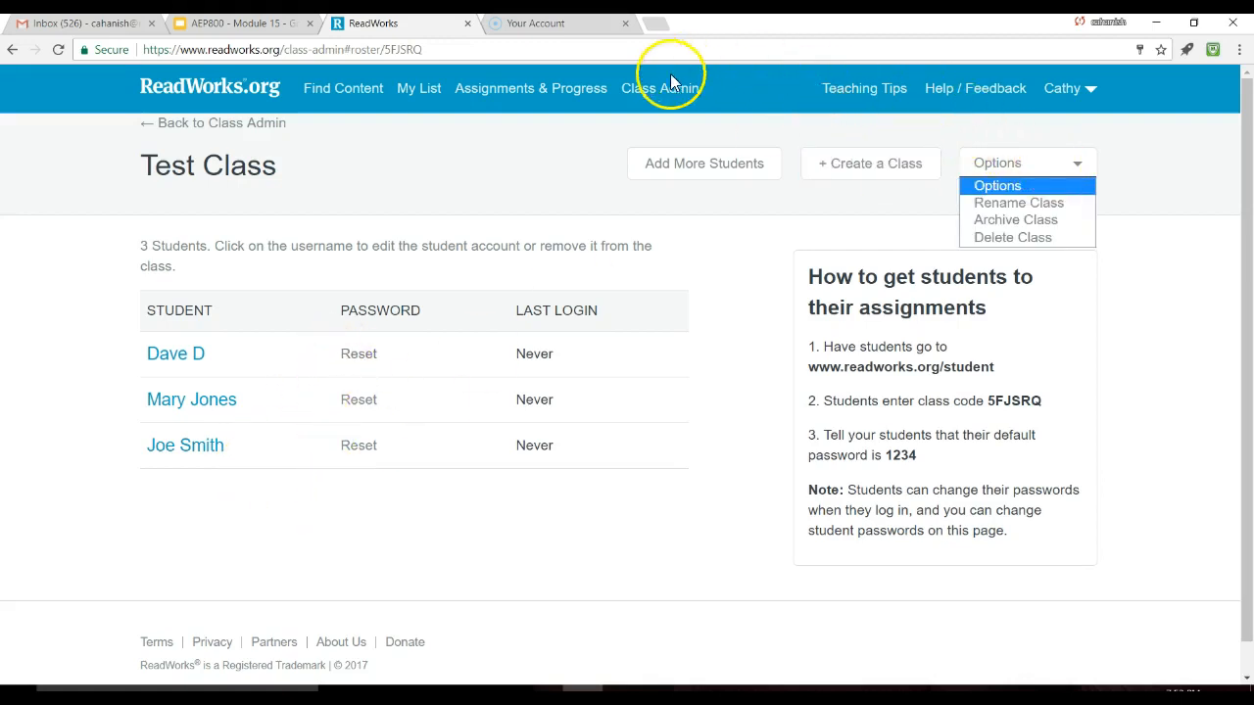
left_click(666, 88)
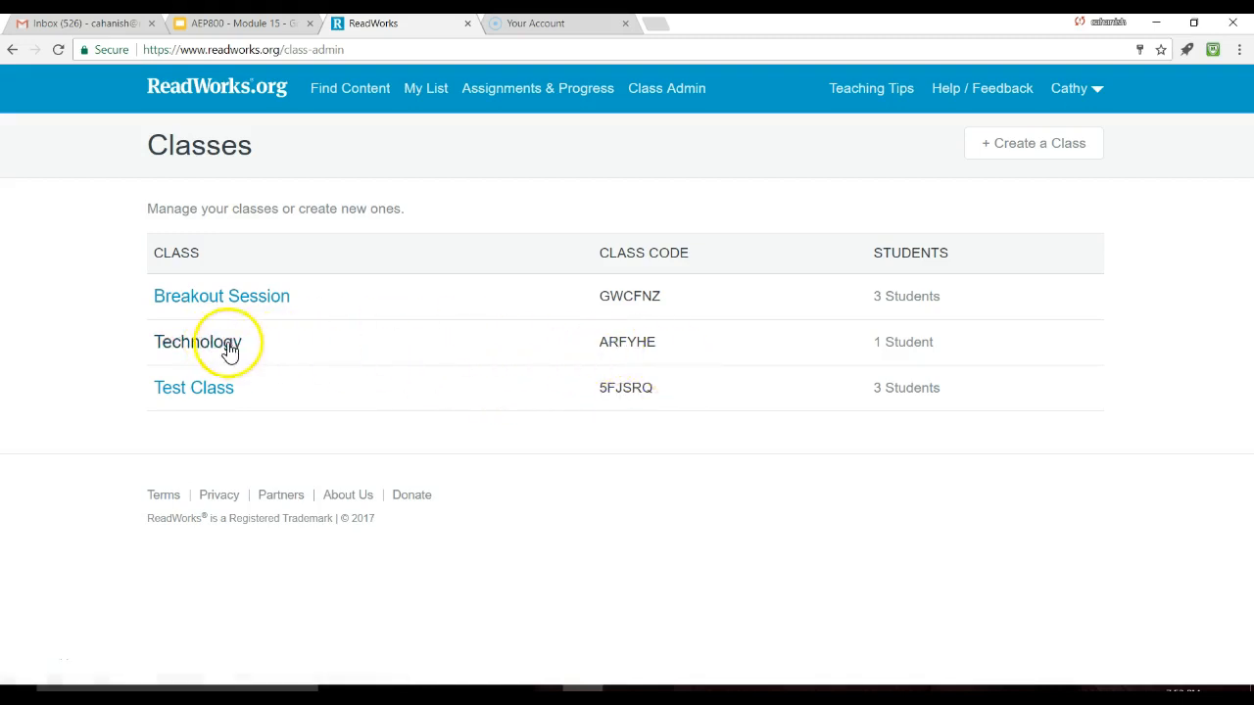
left_click(229, 351)
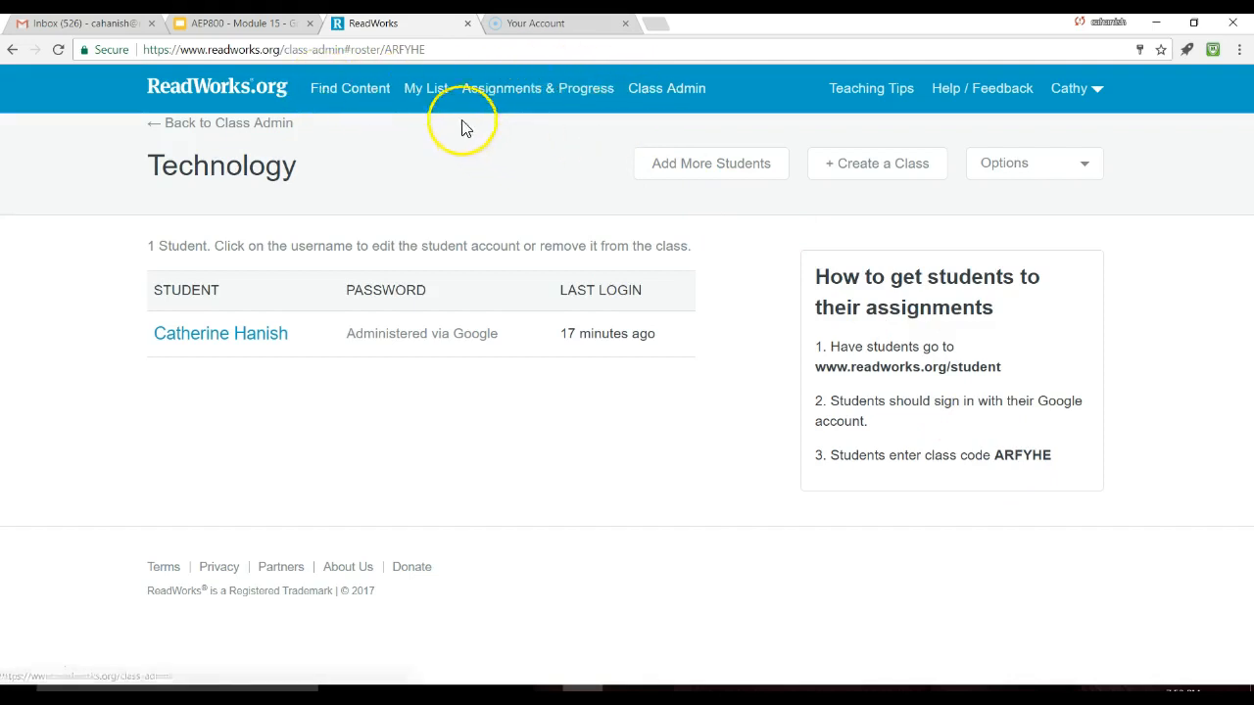
Step: Filter the reading passage library to Science for grades 7, 8 and 9-10
left_click(348, 95)
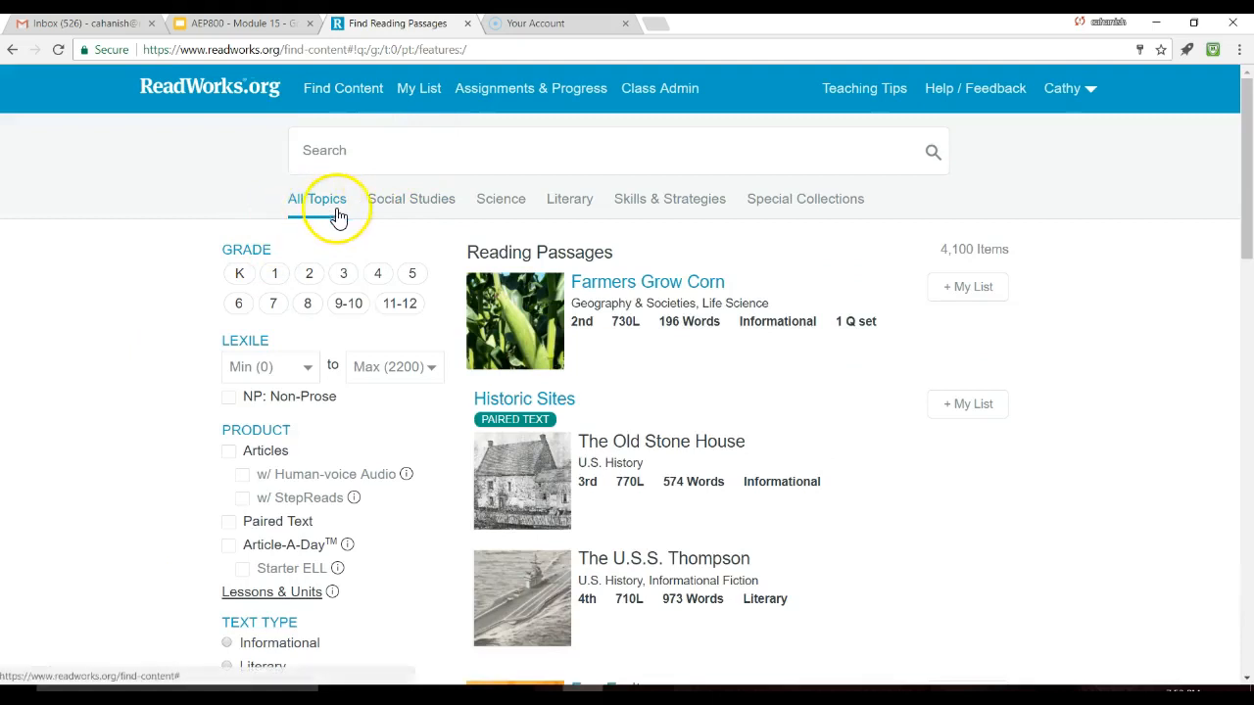
left_click(416, 209)
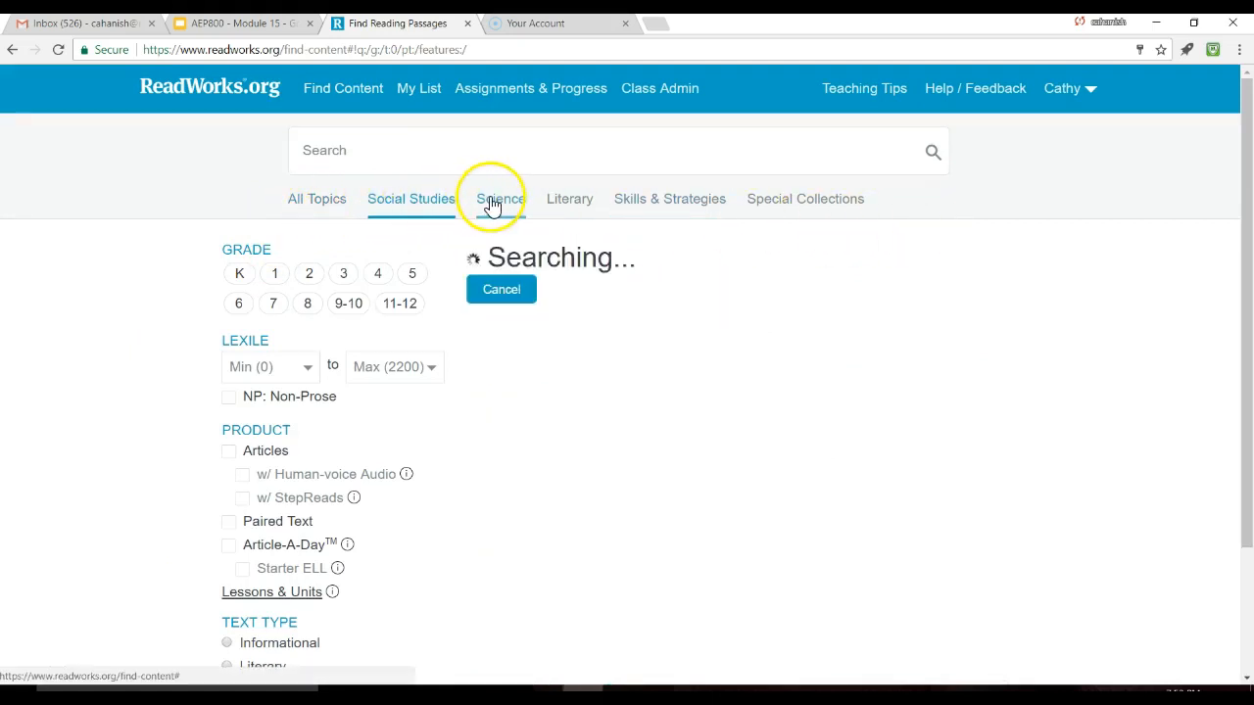
left_click(493, 205)
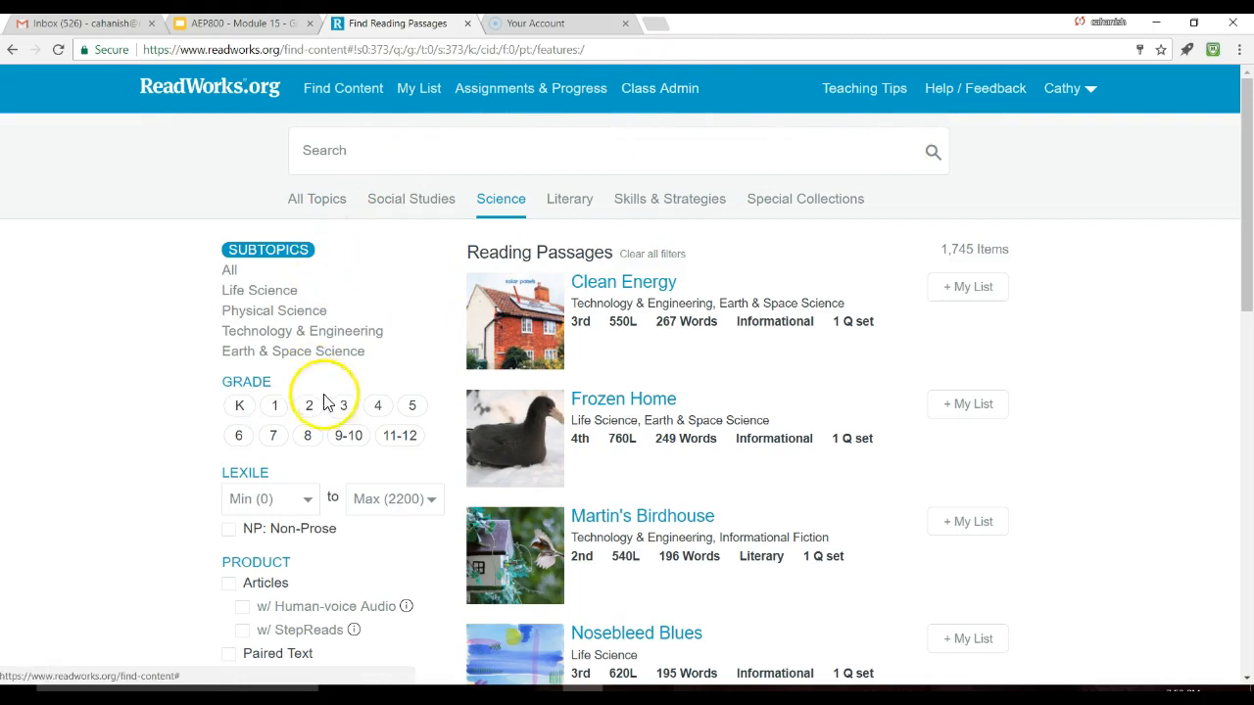
left_click(308, 441)
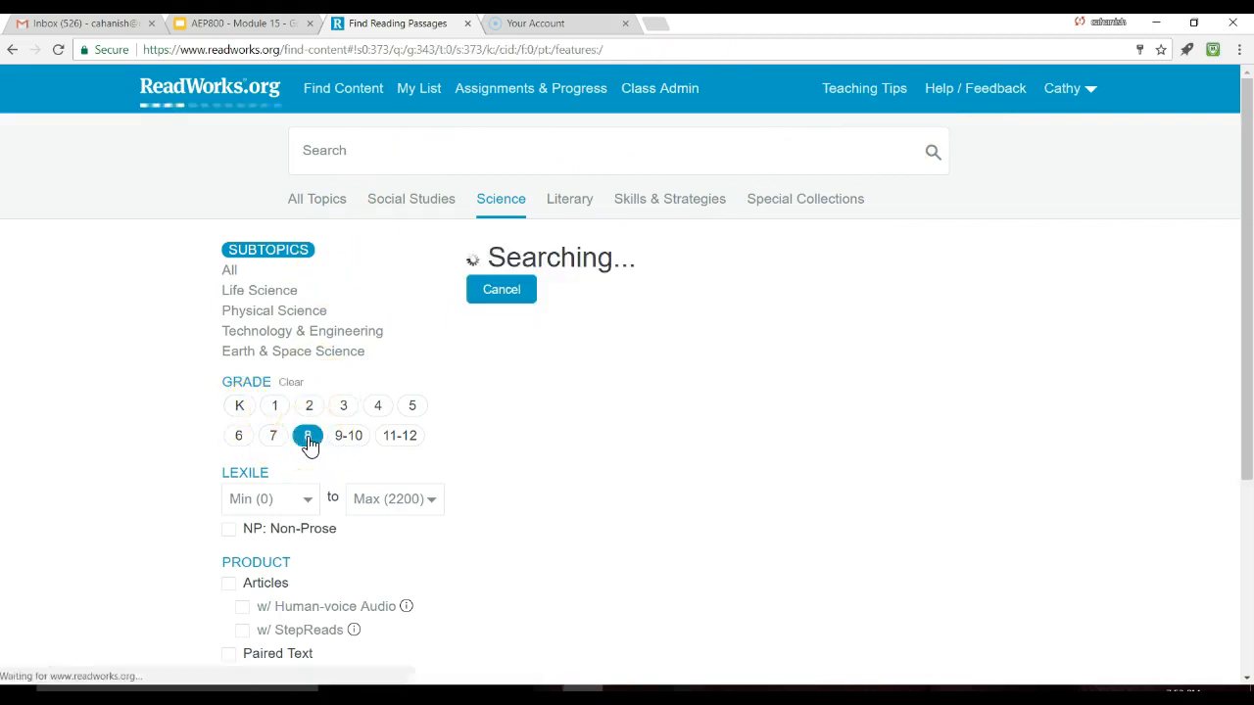
left_click(270, 439)
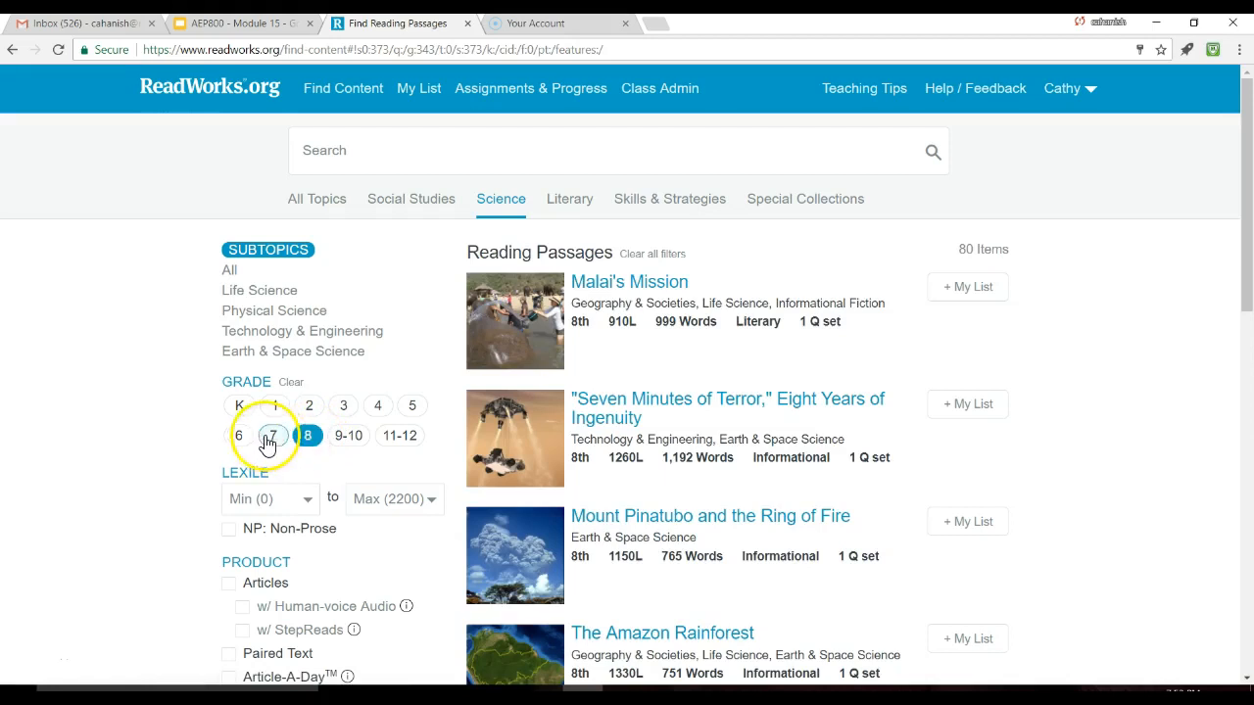
left_click(347, 435)
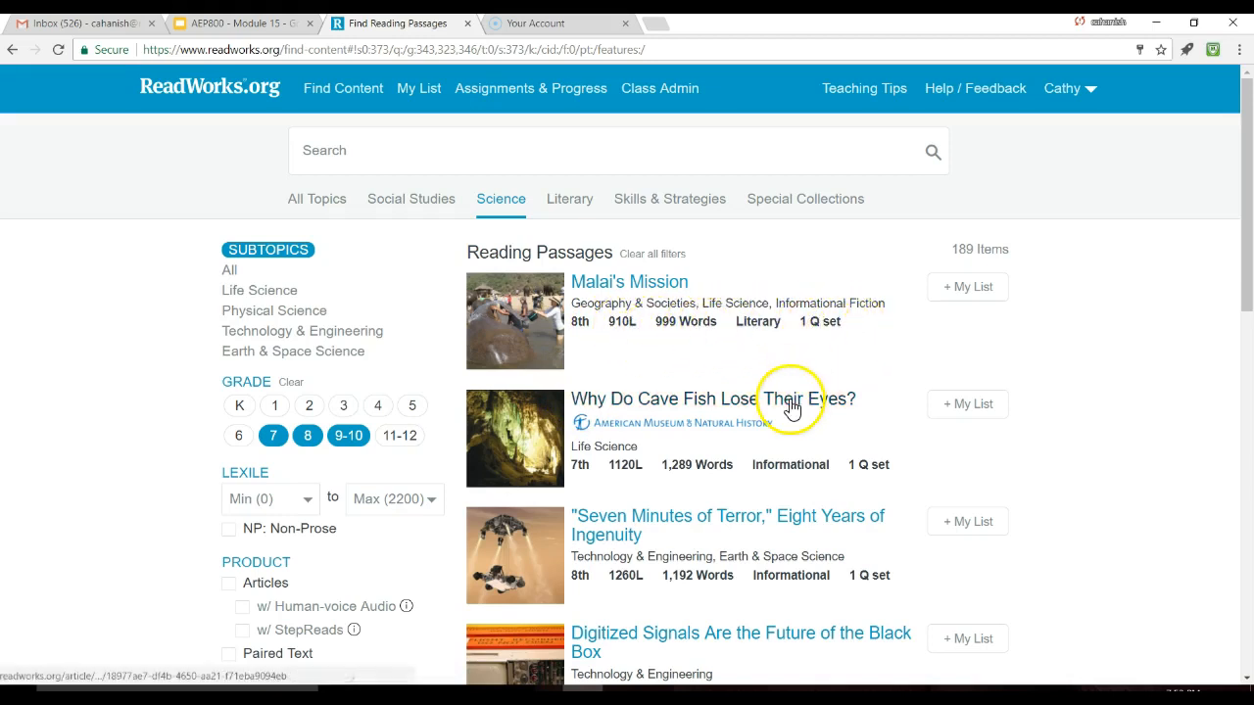
Step: Browse the Science results down the list, then return to the top
scroll(715, 372, "down", 2)
scroll(714, 377, "down", 3)
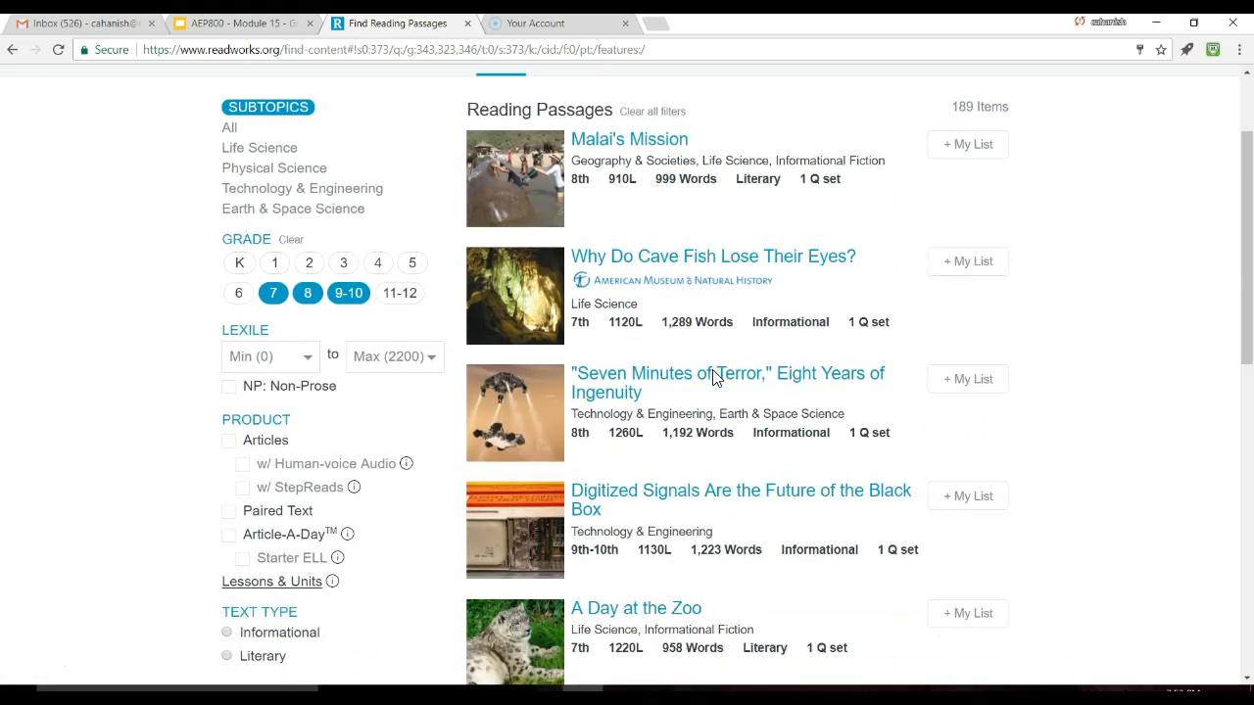
scroll(715, 372, "up", 4)
scroll(694, 367, "down", 3)
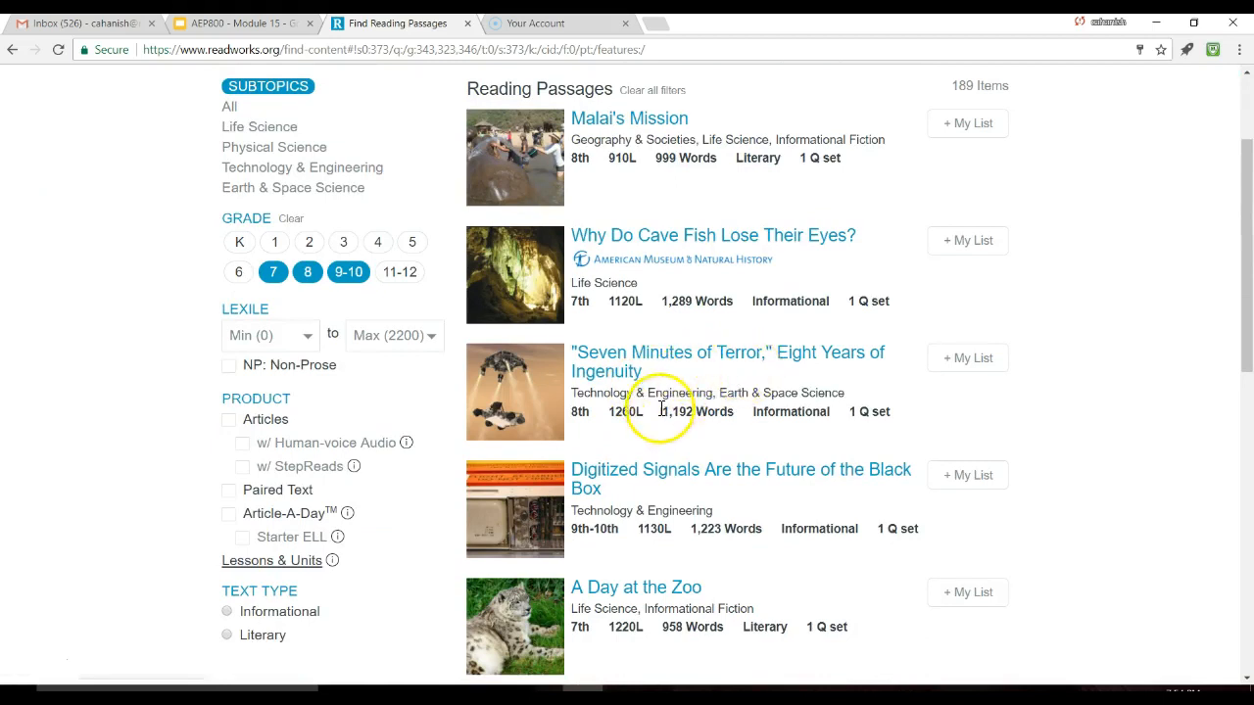
scroll(658, 416, "down", 5)
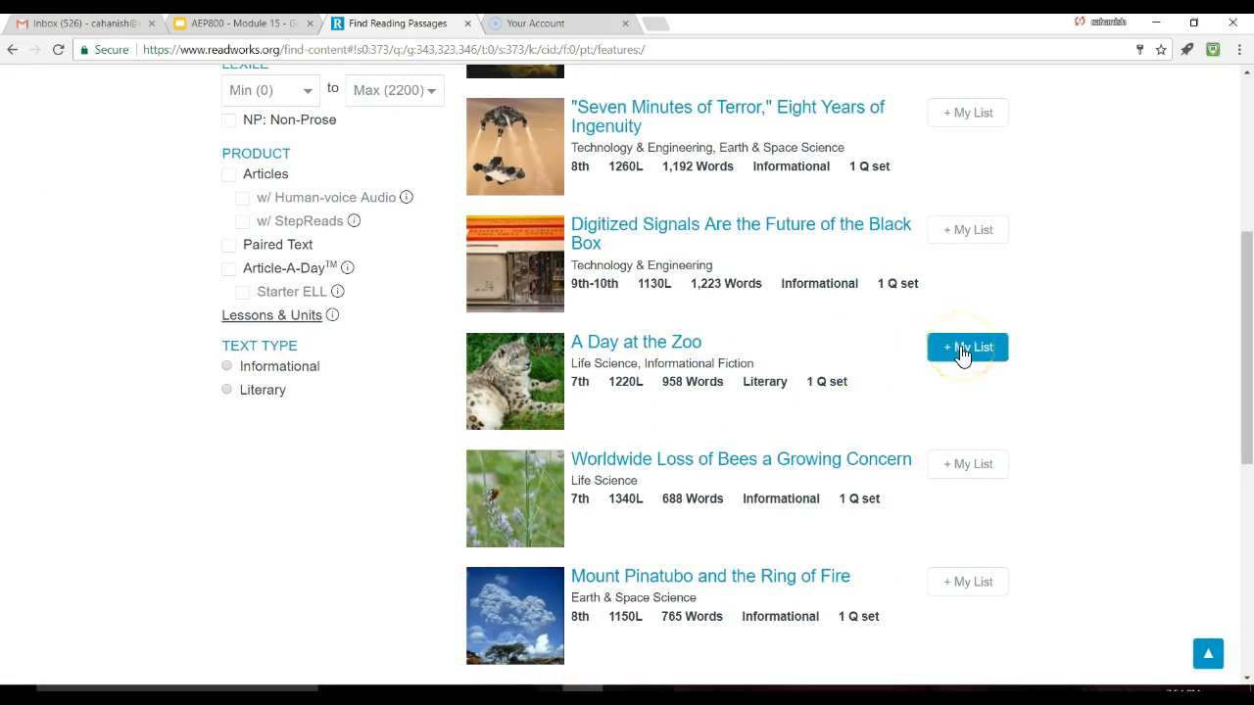
scroll(744, 406, "down", 5)
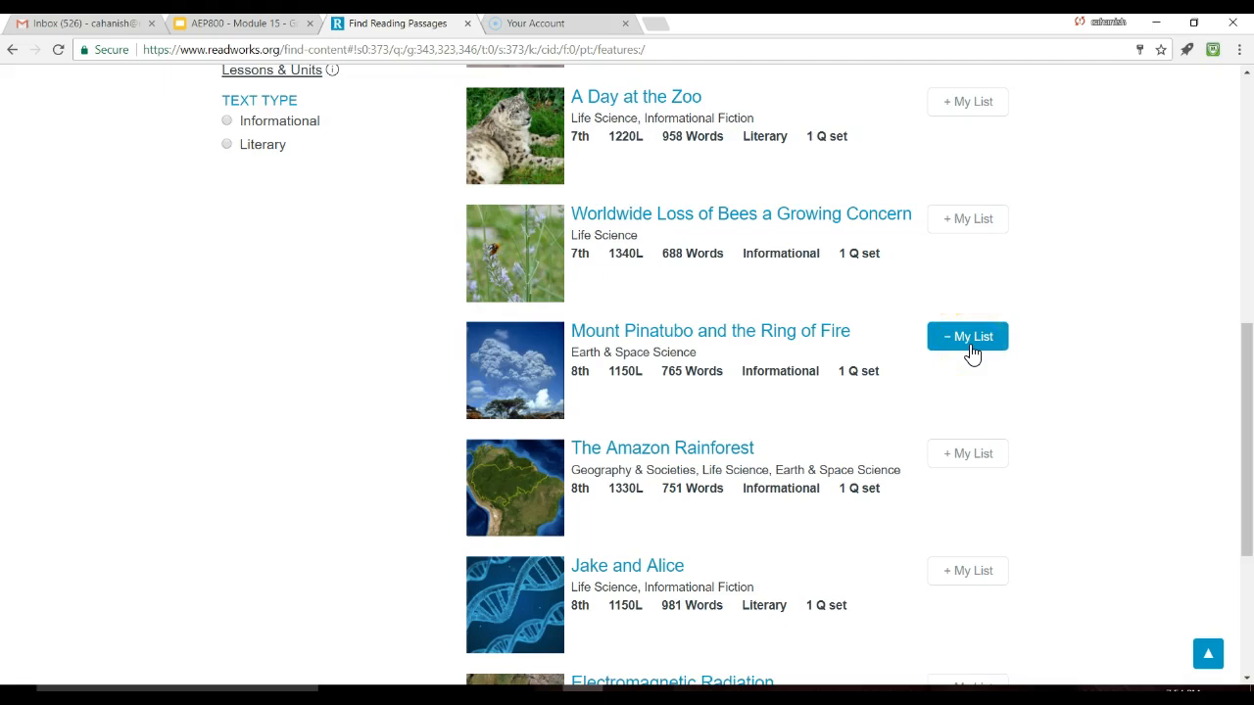
scroll(700, 336, "up", 10)
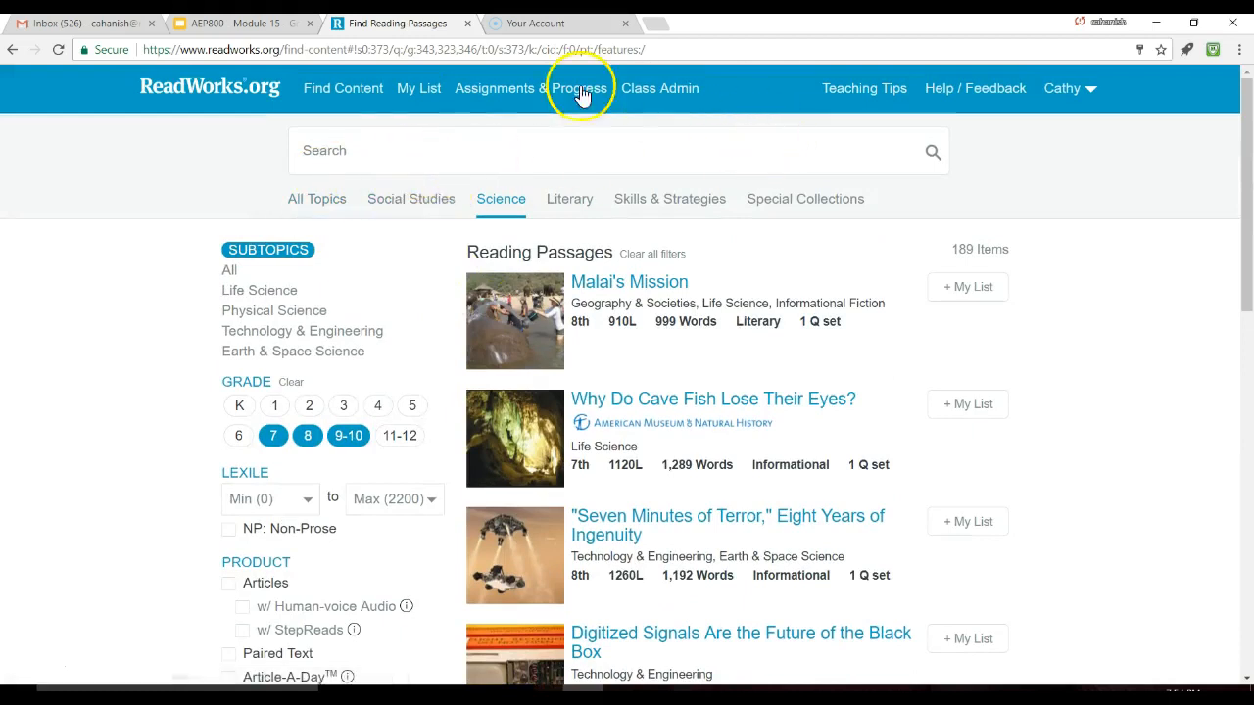
Step: Open My List and look through the saved articles
left_click(418, 90)
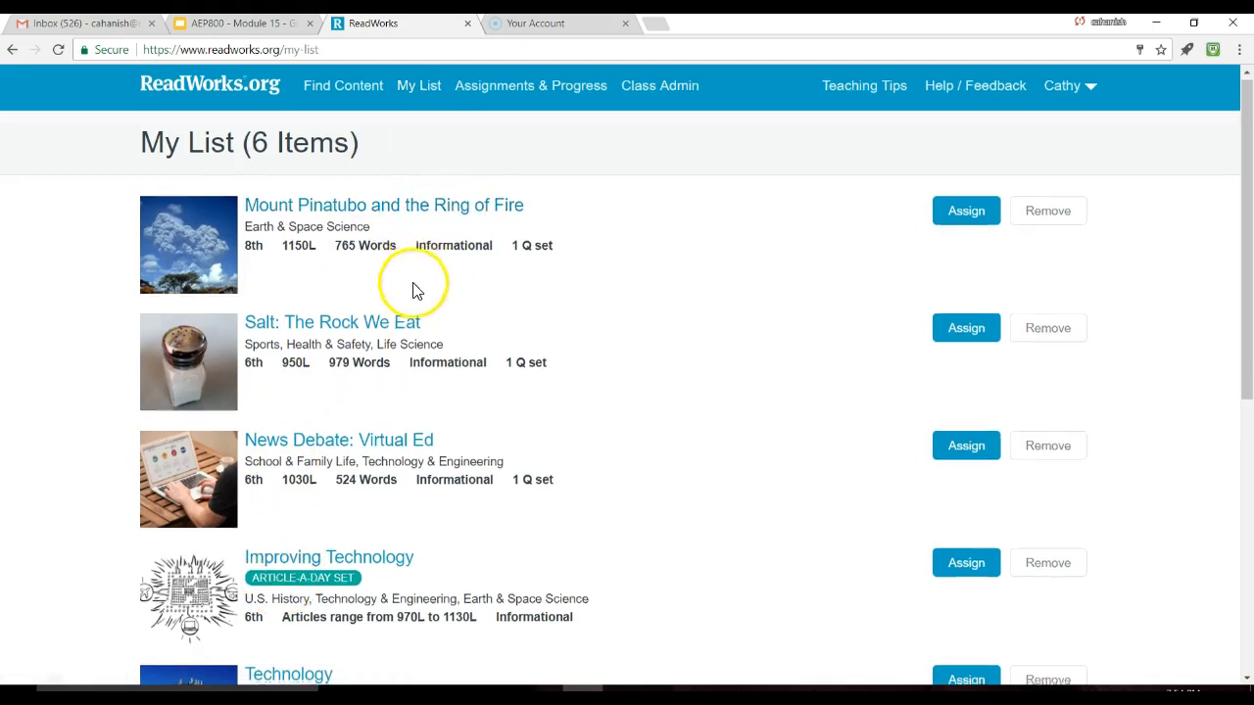
scroll(411, 290, "down", 1)
scroll(411, 296, "down", 1)
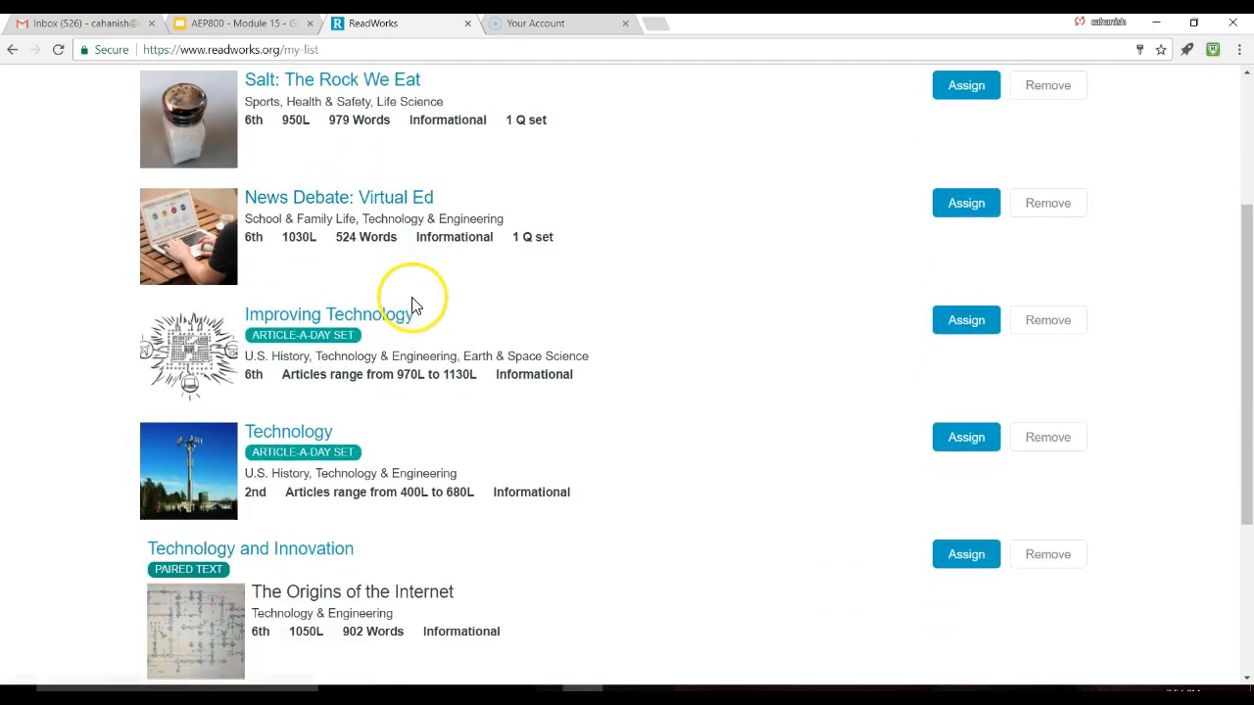
scroll(412, 304, "up", 2)
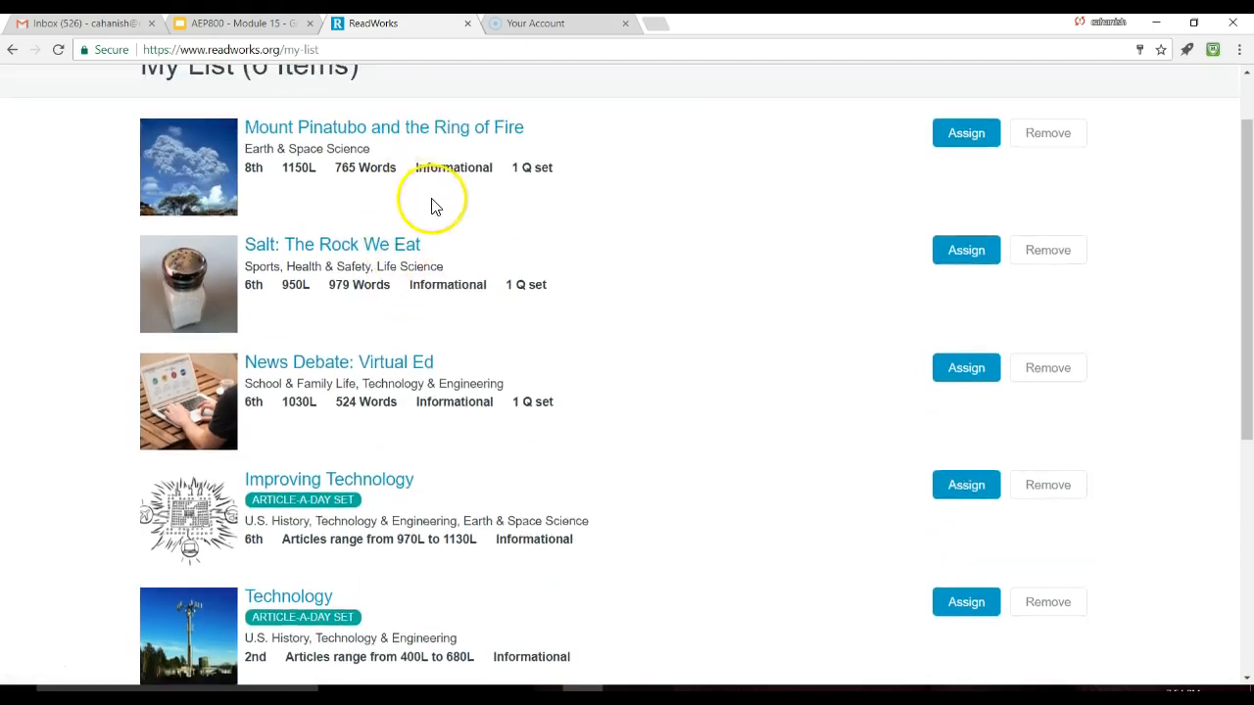
scroll(434, 202, "up", 1)
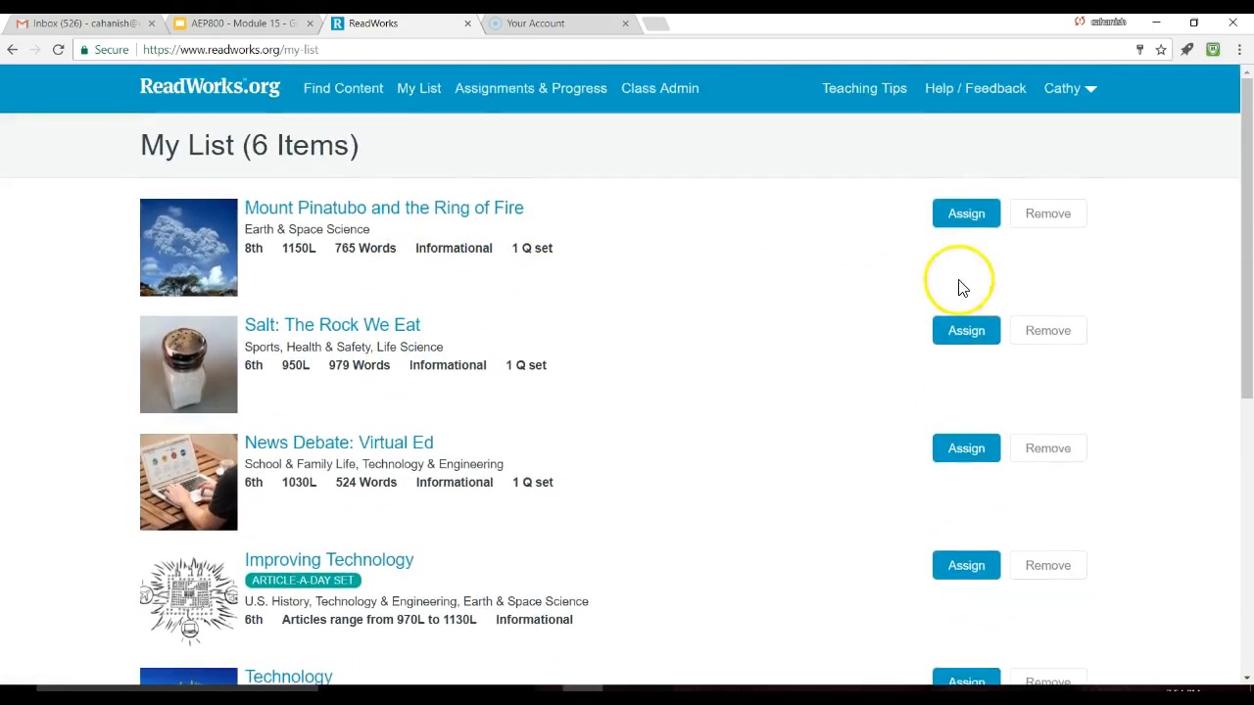
Step: Assign Mount Pinatubo and the Ring of Fire to the whole Test Class
left_click(968, 215)
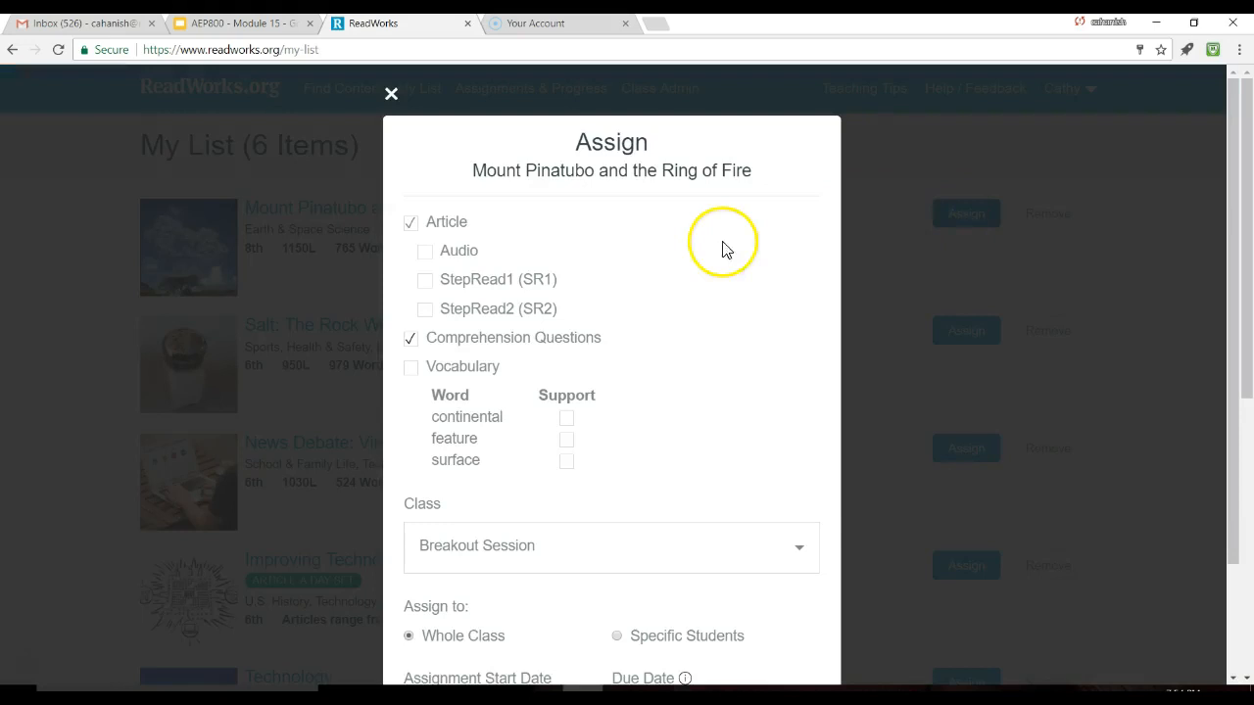
left_click(797, 548)
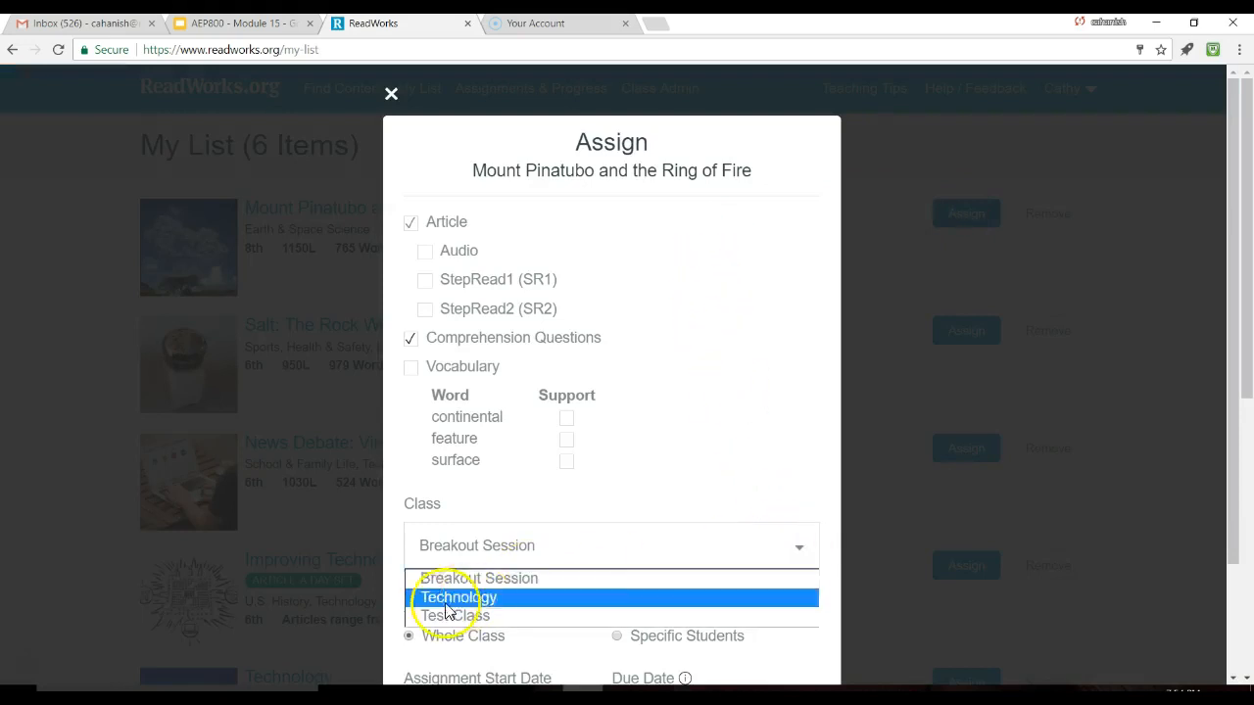
left_click(451, 615)
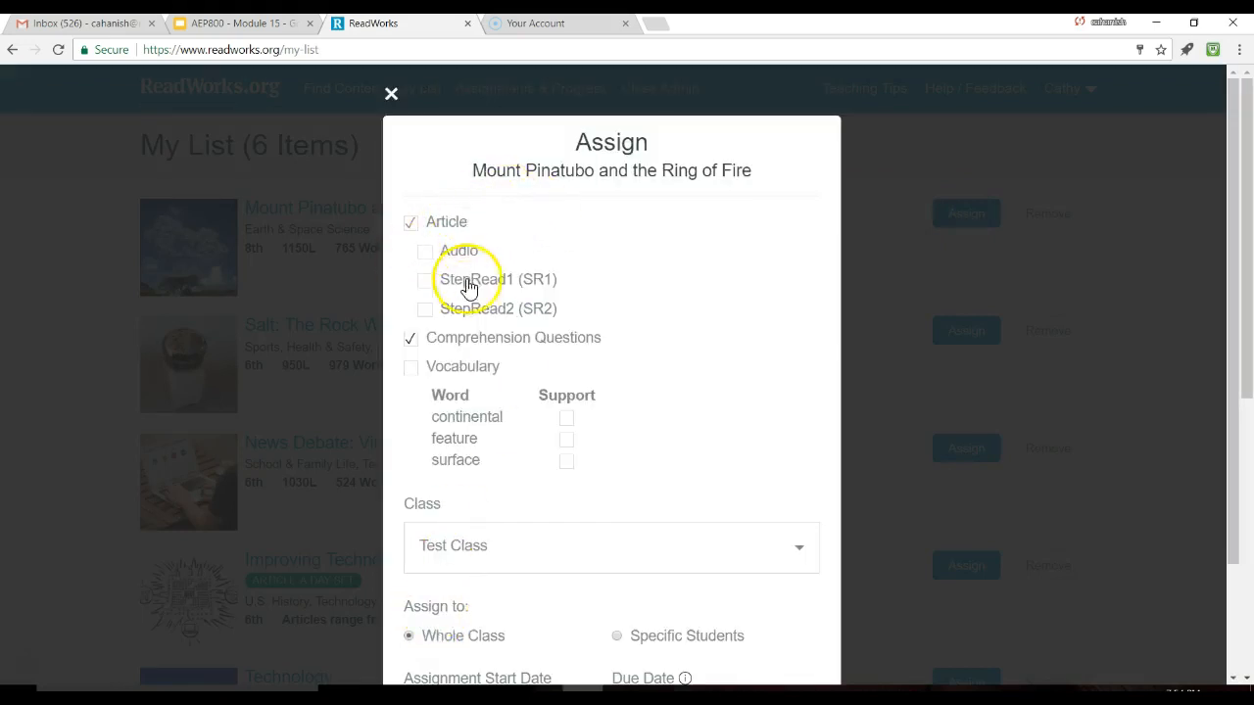
scroll(468, 286, "down", 2)
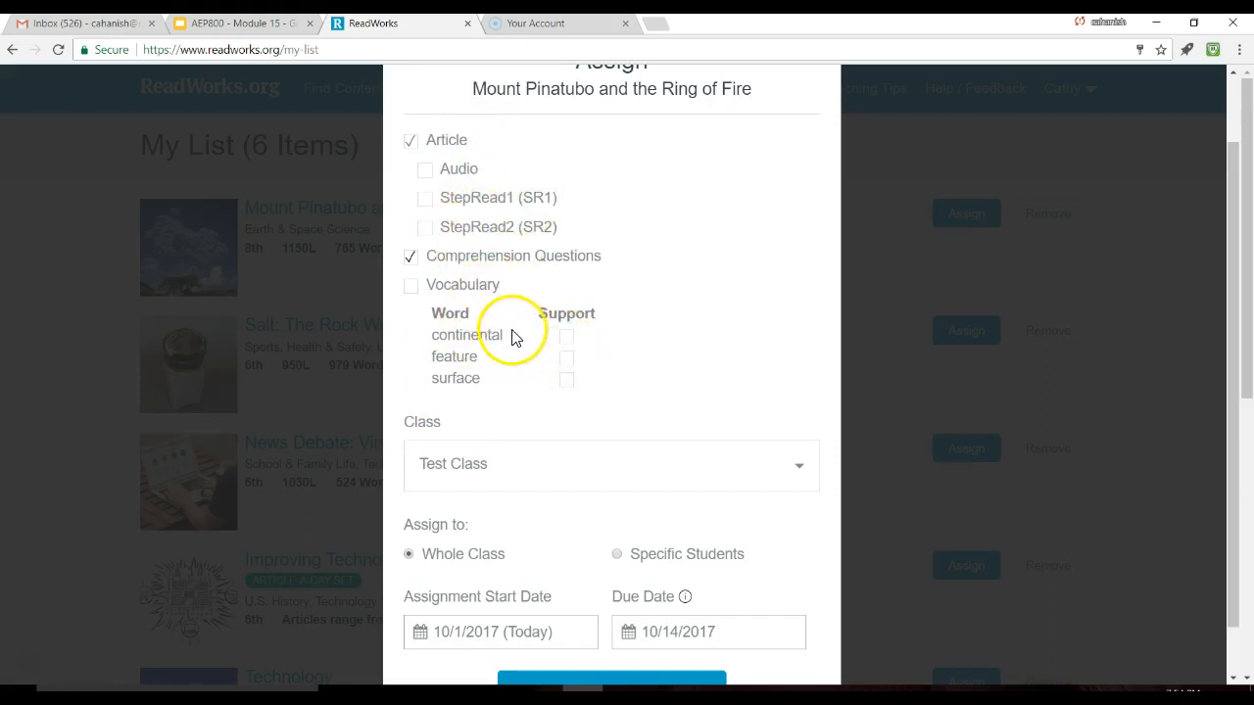
scroll(516, 337, "down", 1)
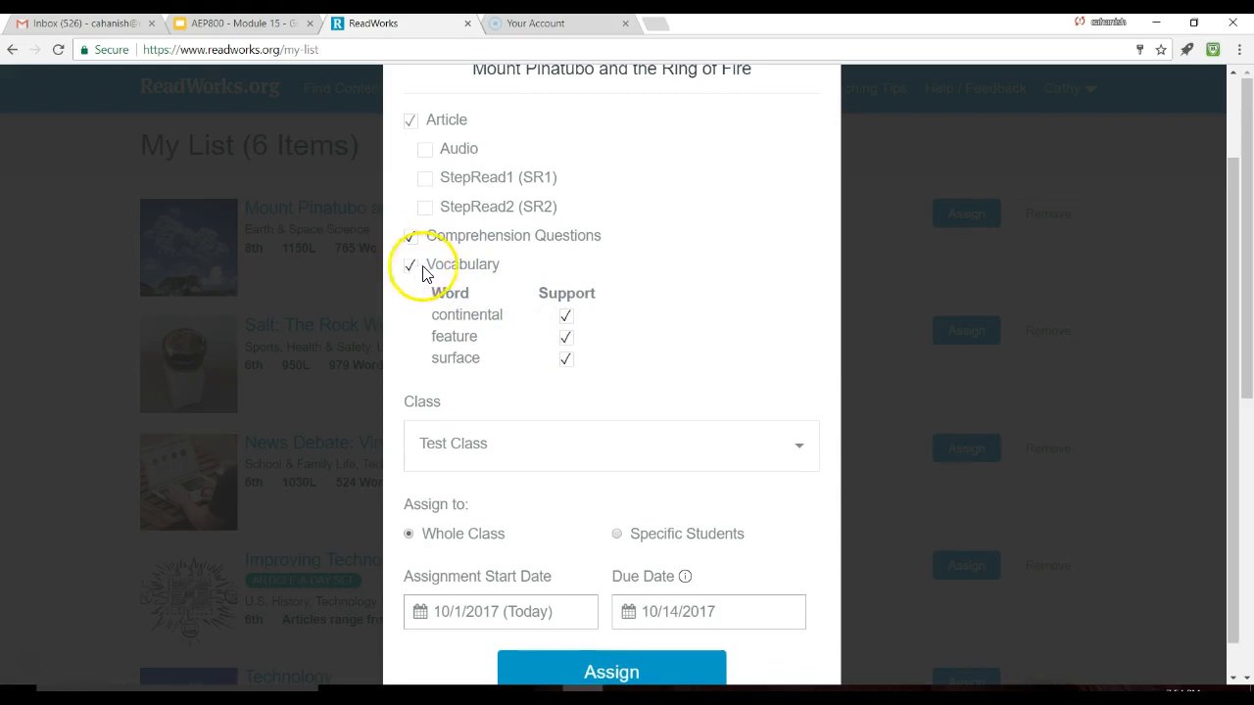
scroll(715, 372, "down", 2)
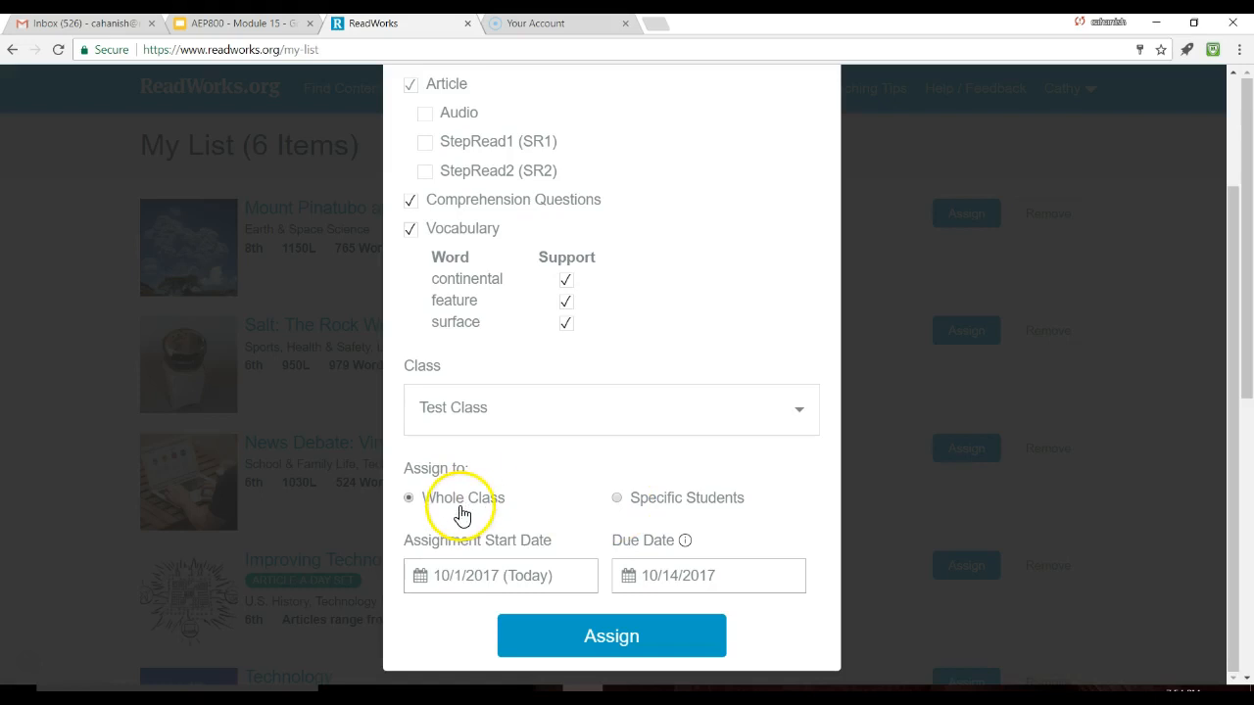
left_click(589, 639)
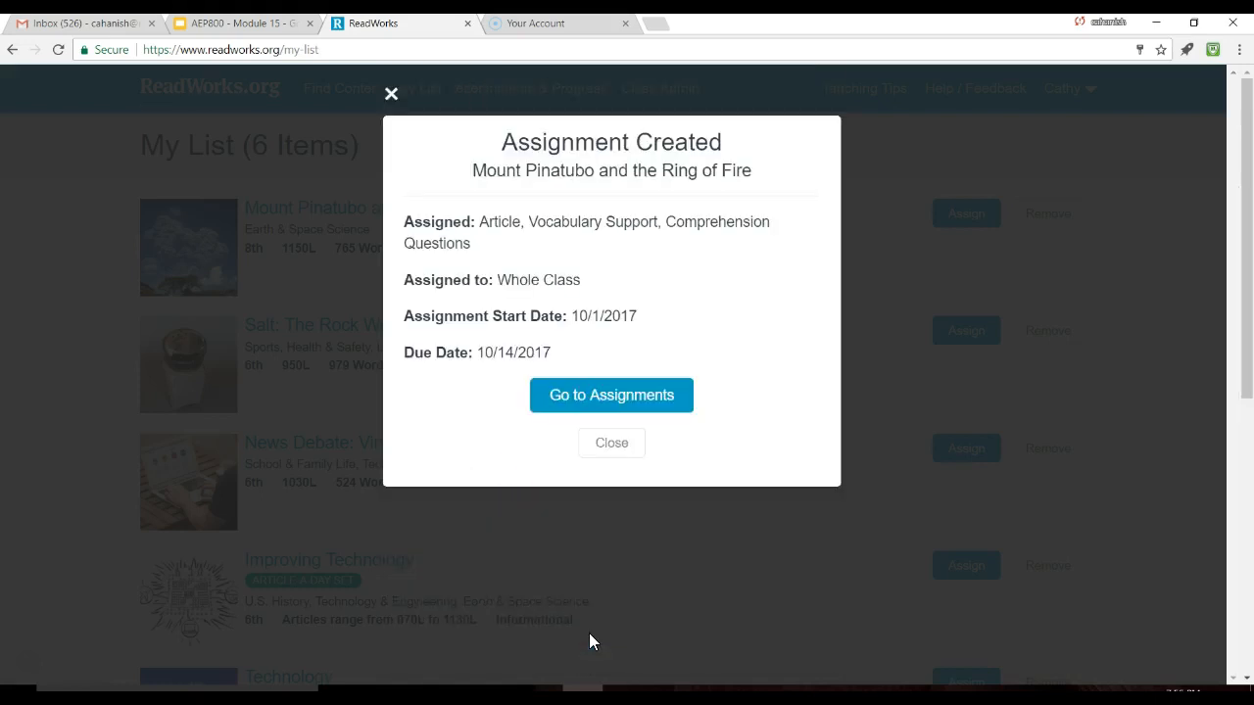
Step: Close the Assignment Created confirmation and scroll down My List
left_click(612, 446)
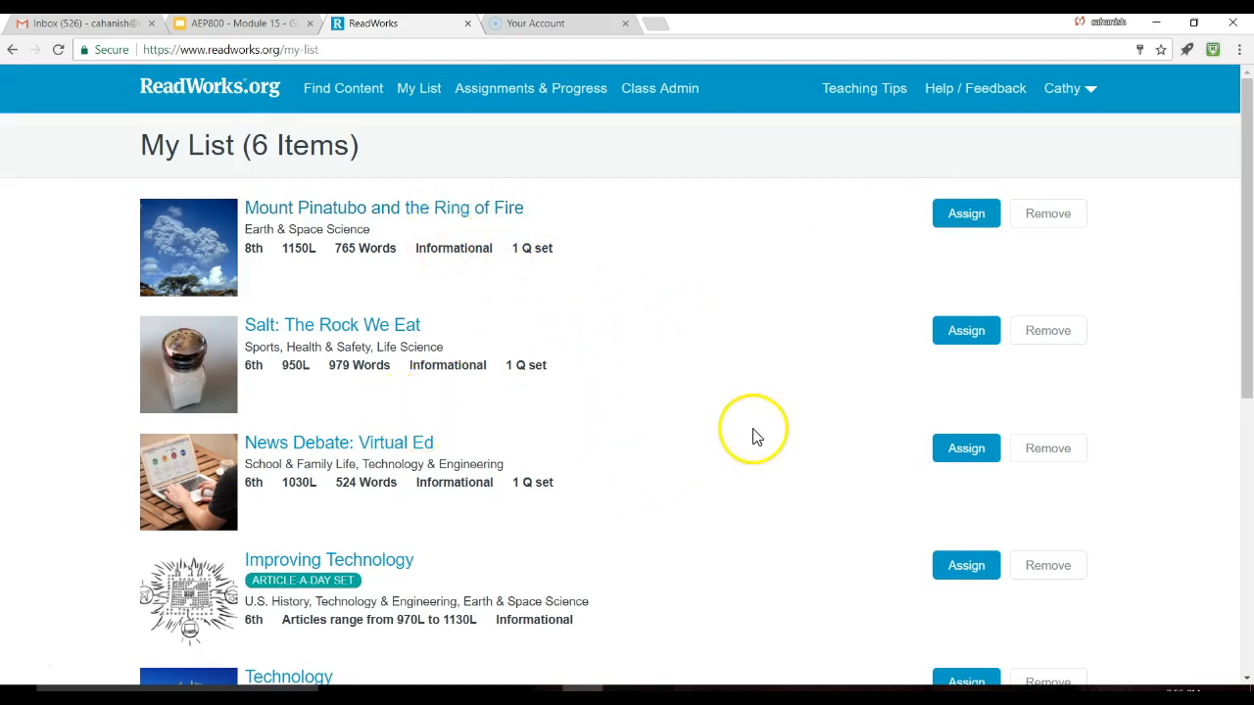
scroll(753, 421, "down", 2)
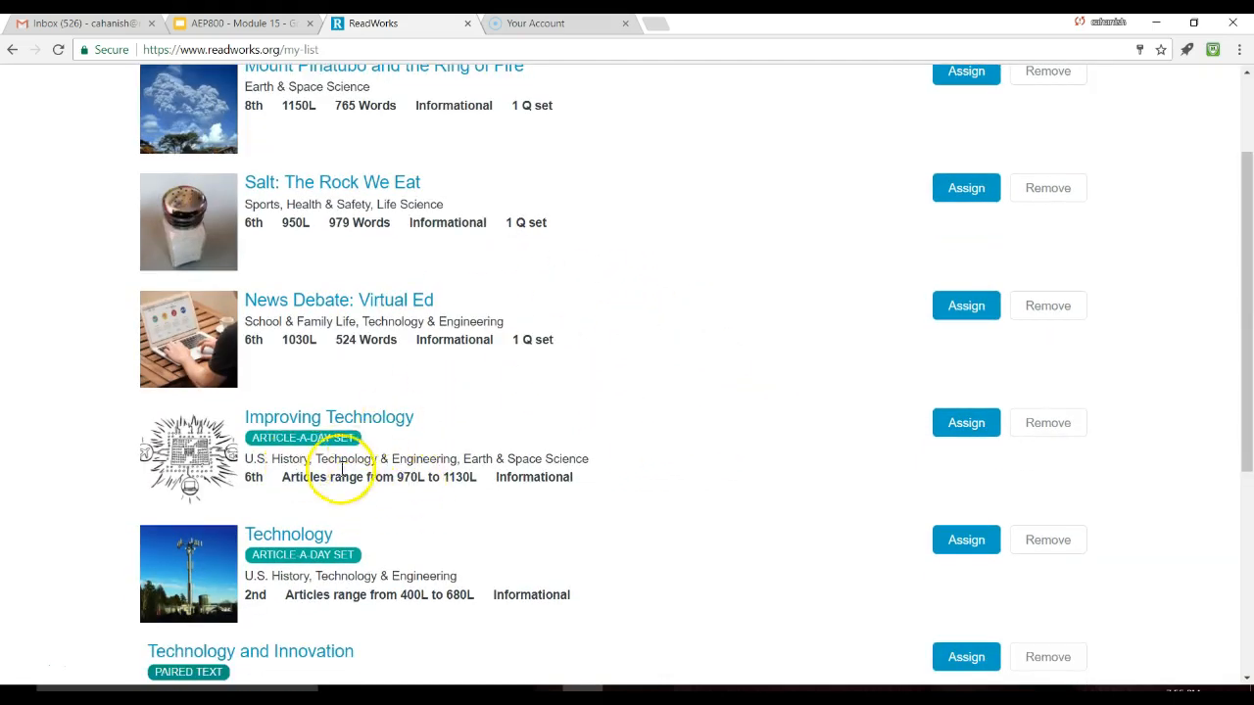
scroll(552, 493, "down", 1)
scroll(621, 481, "down", 2)
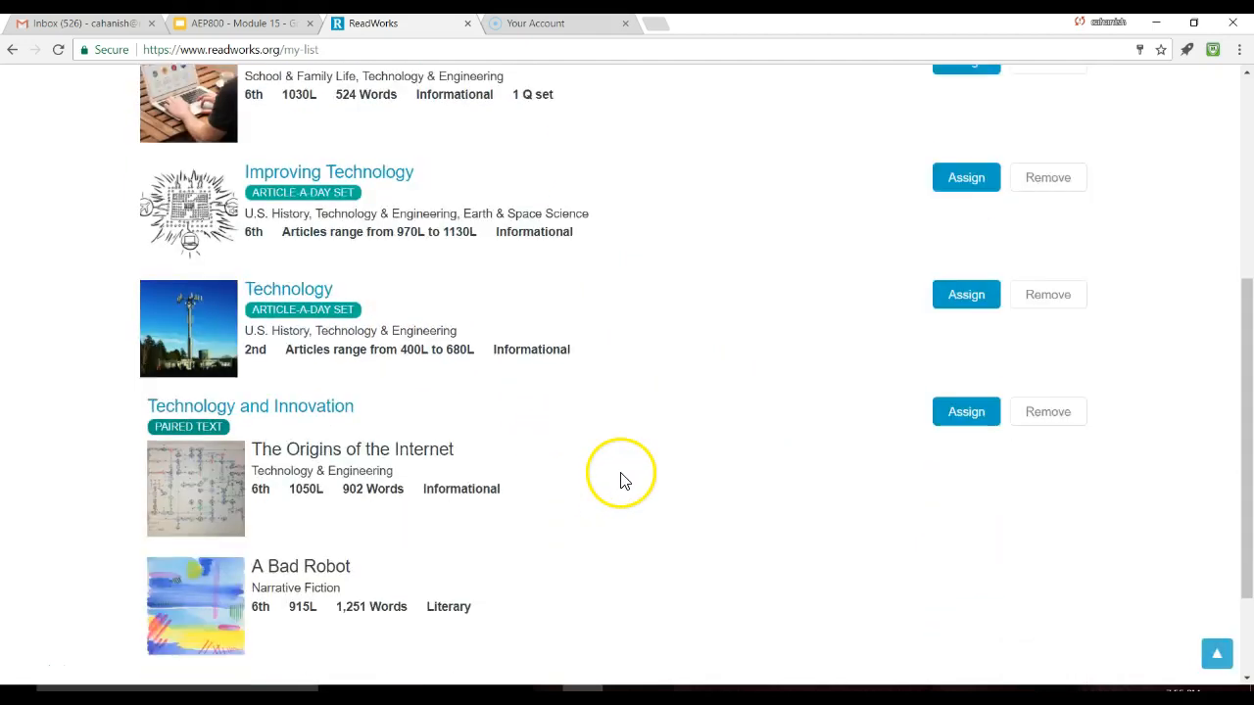
scroll(621, 481, "down", 1)
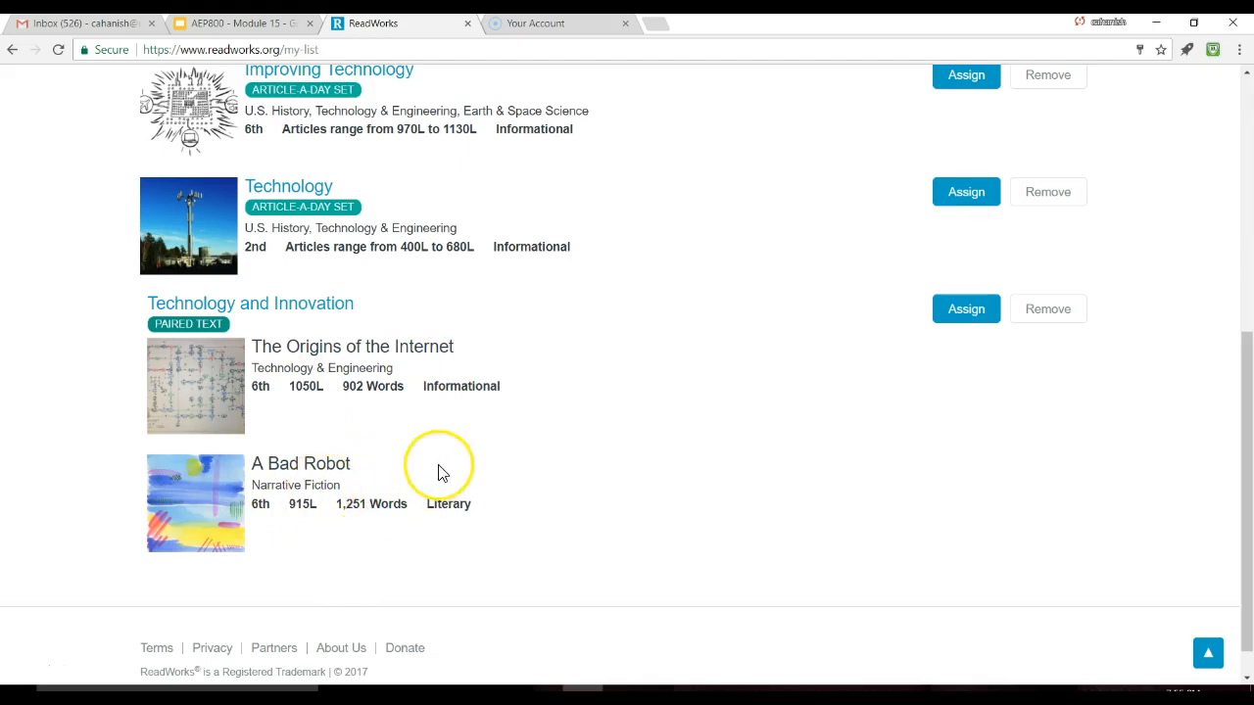
scroll(440, 473, "up", 3)
scroll(446, 482, "up", 1)
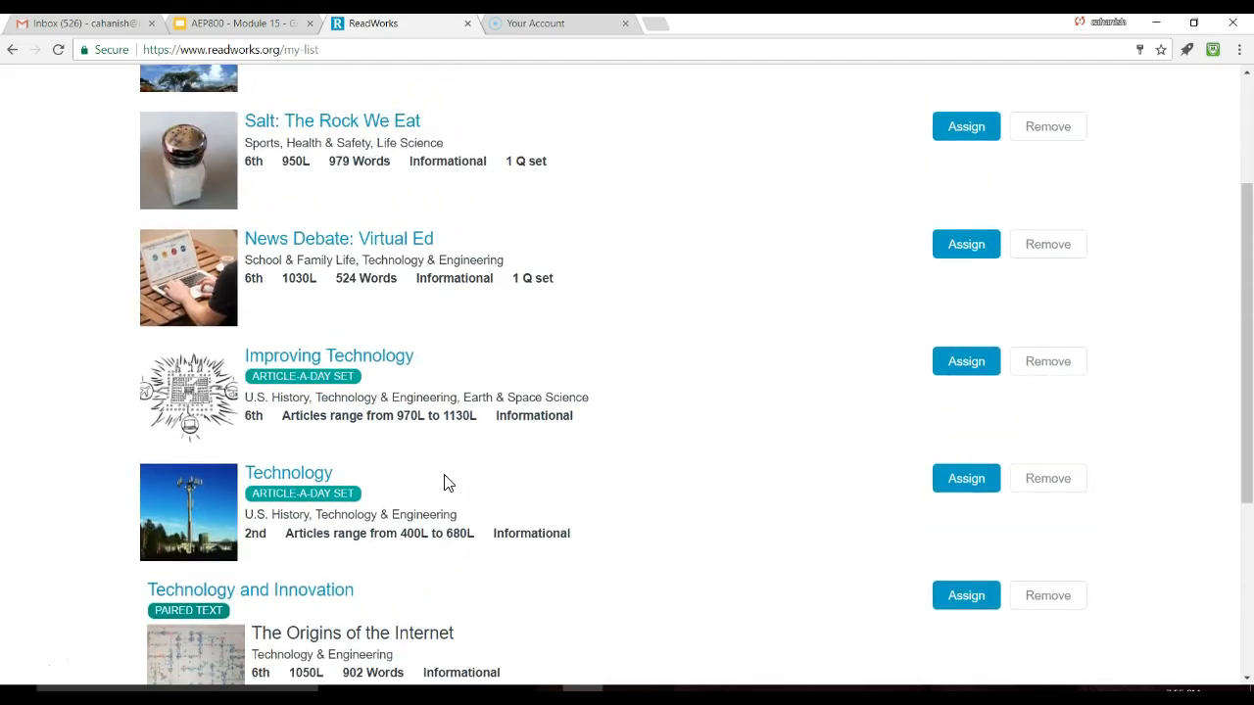
scroll(444, 482, "up", 1)
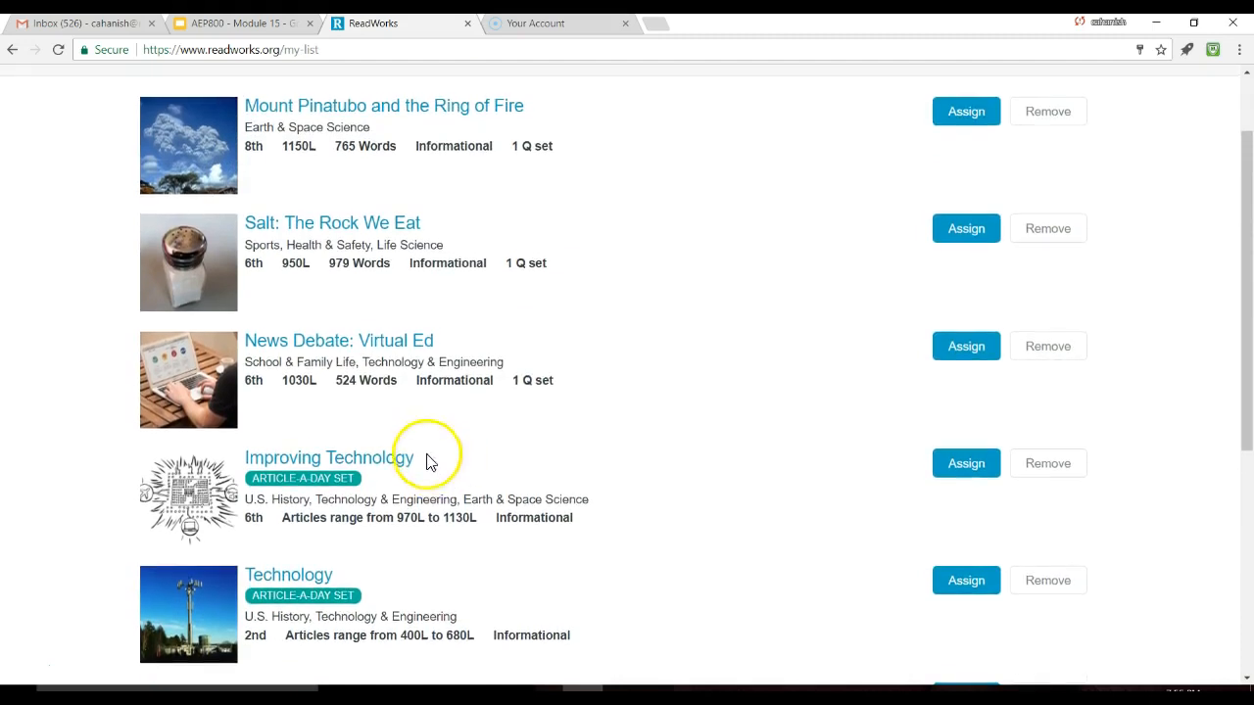
scroll(559, 235, "up", 1)
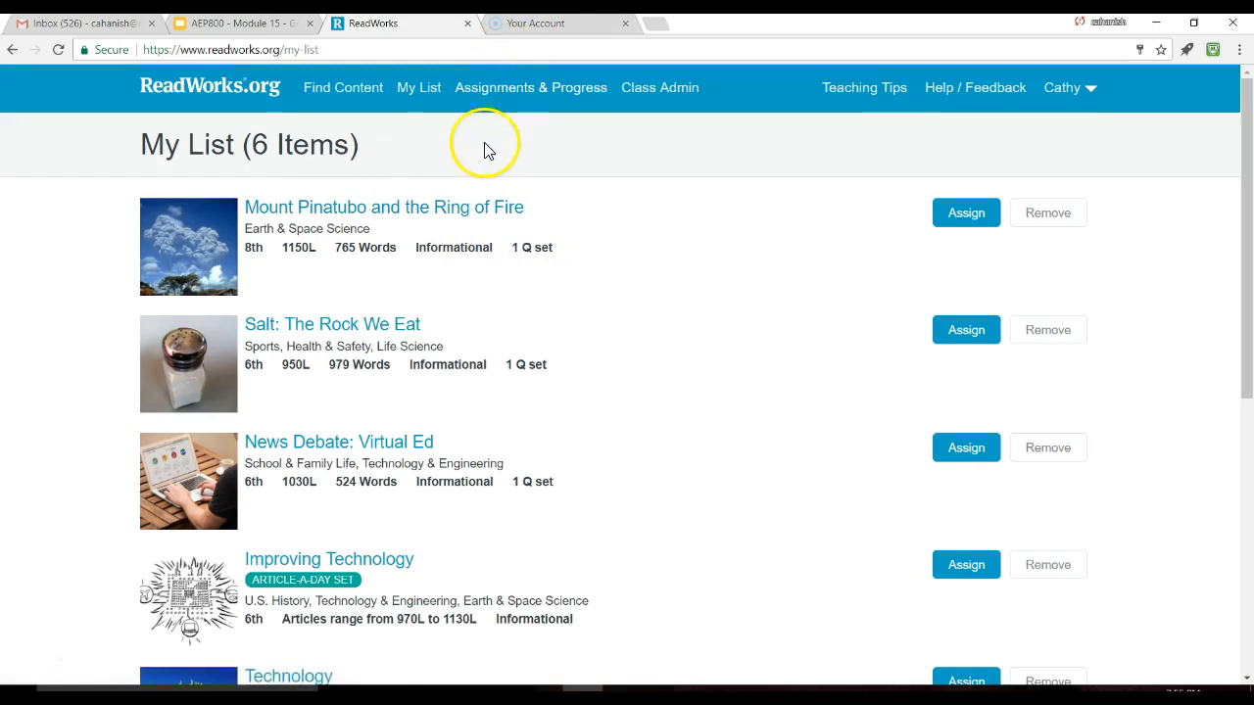
Step: Open class results for News Debate: Virtual Ed under the Technology class's assignments
left_click(493, 90)
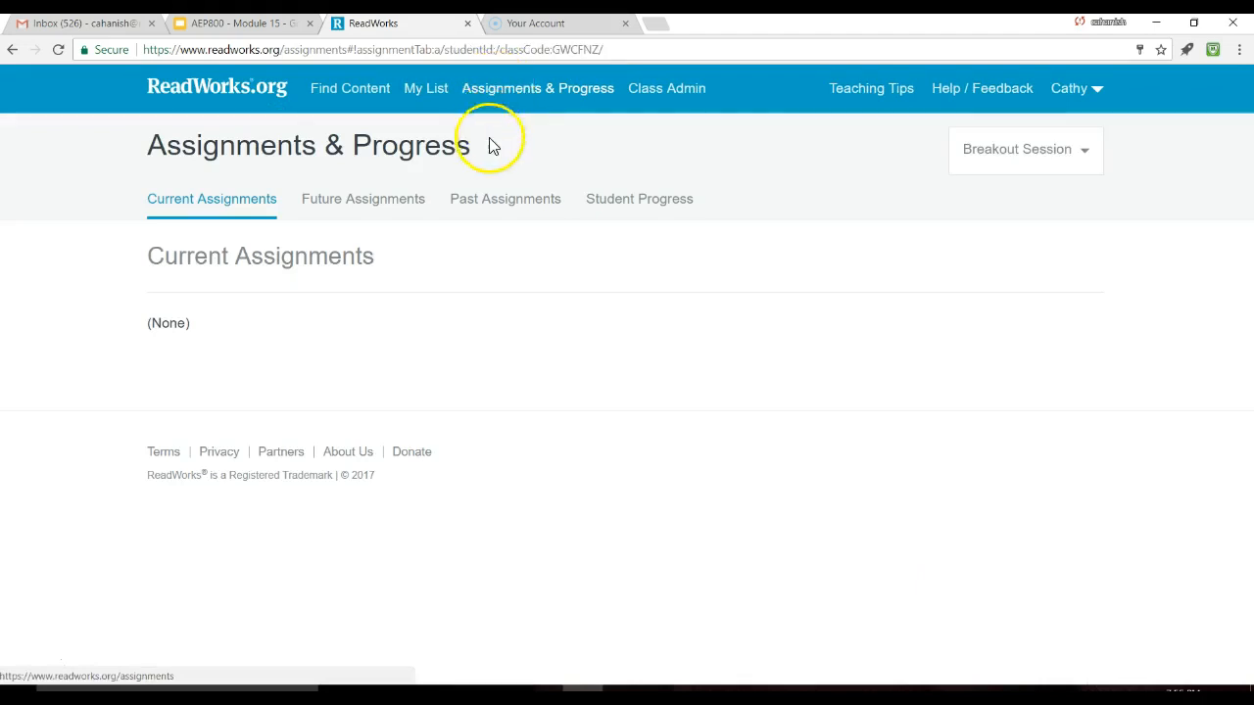
left_click(1086, 168)
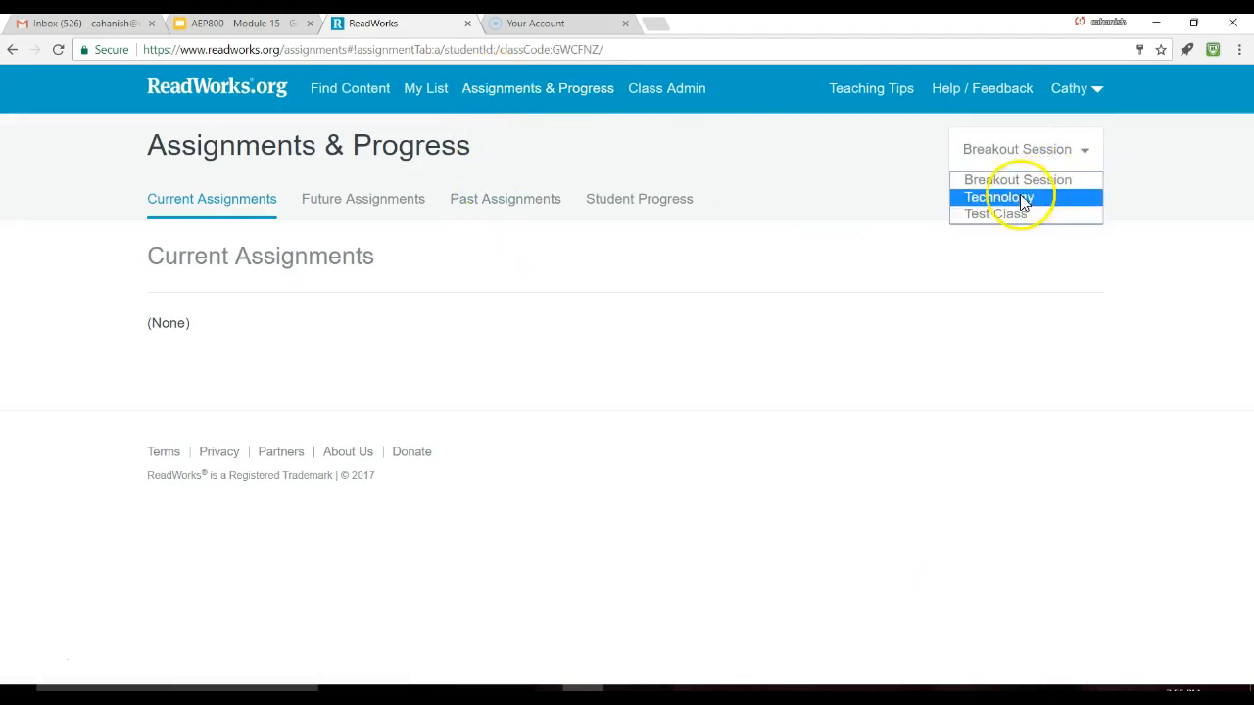
left_click(1019, 200)
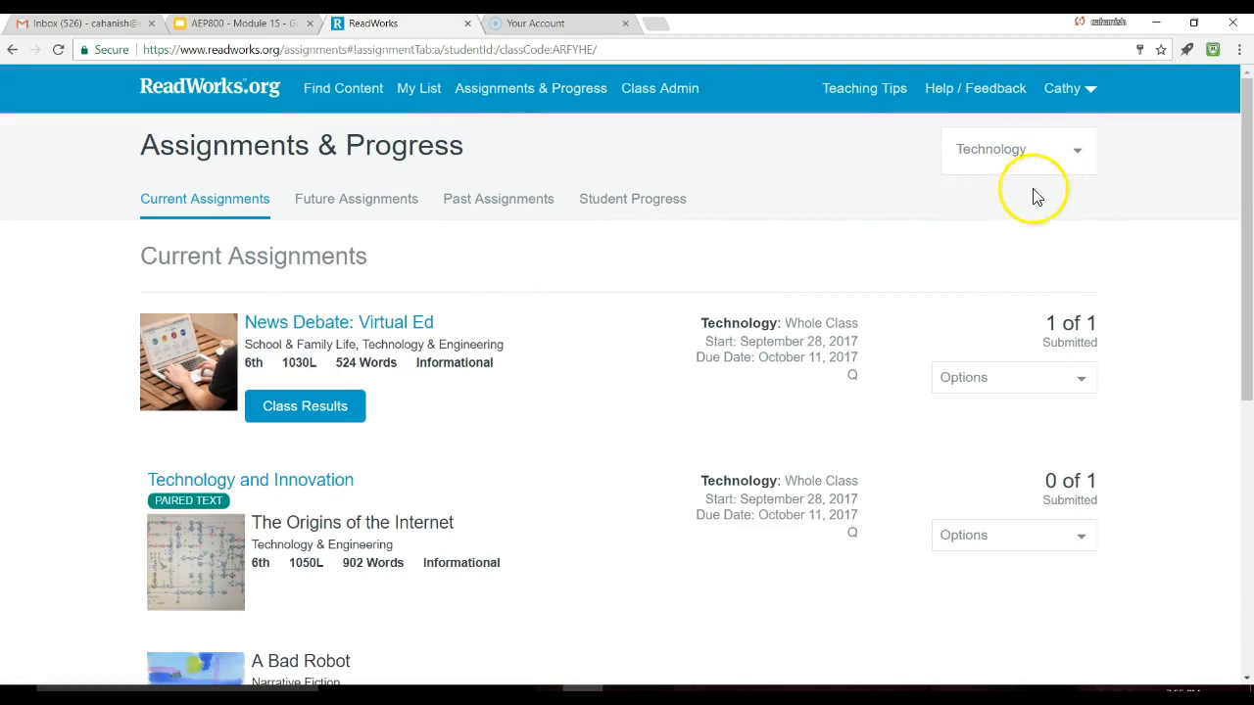
scroll(613, 389, "down", 1)
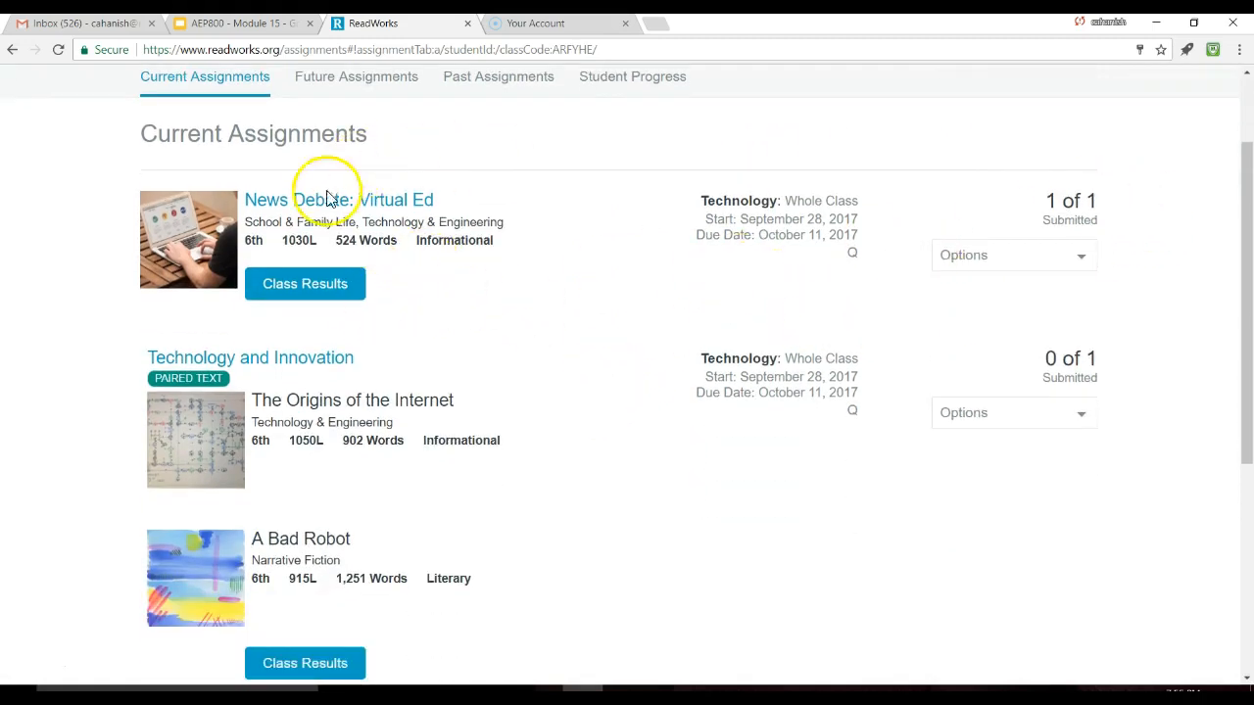
left_click(295, 286)
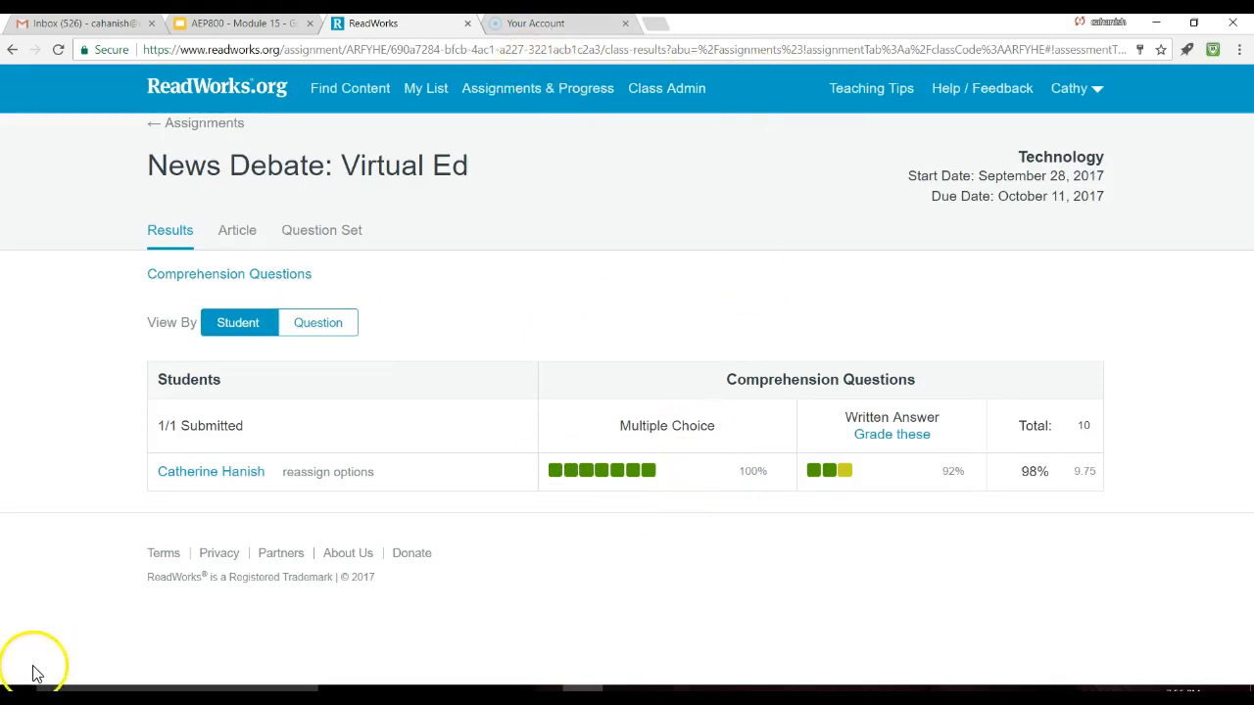
Step: Return to My List of saved articles
left_click(425, 88)
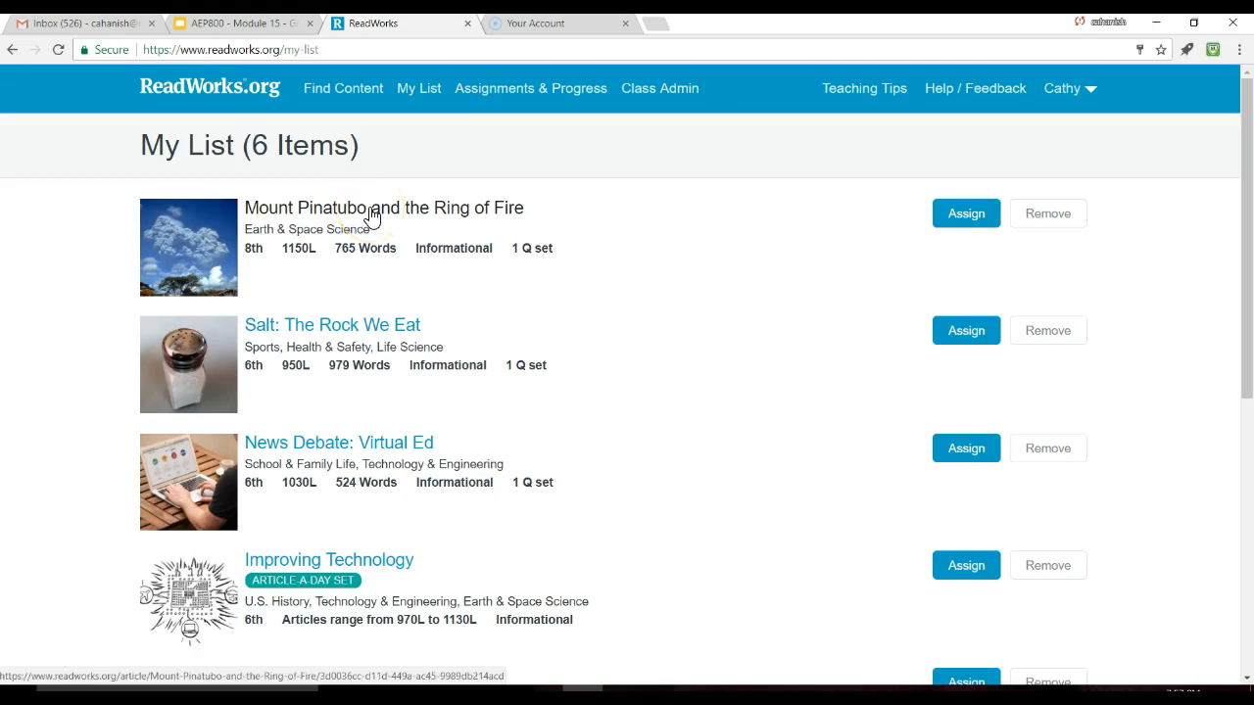
Step: Open the Mount Pinatubo and the Ring of Fire article and show its vocabulary, starting with 'continental'
left_click(372, 215)
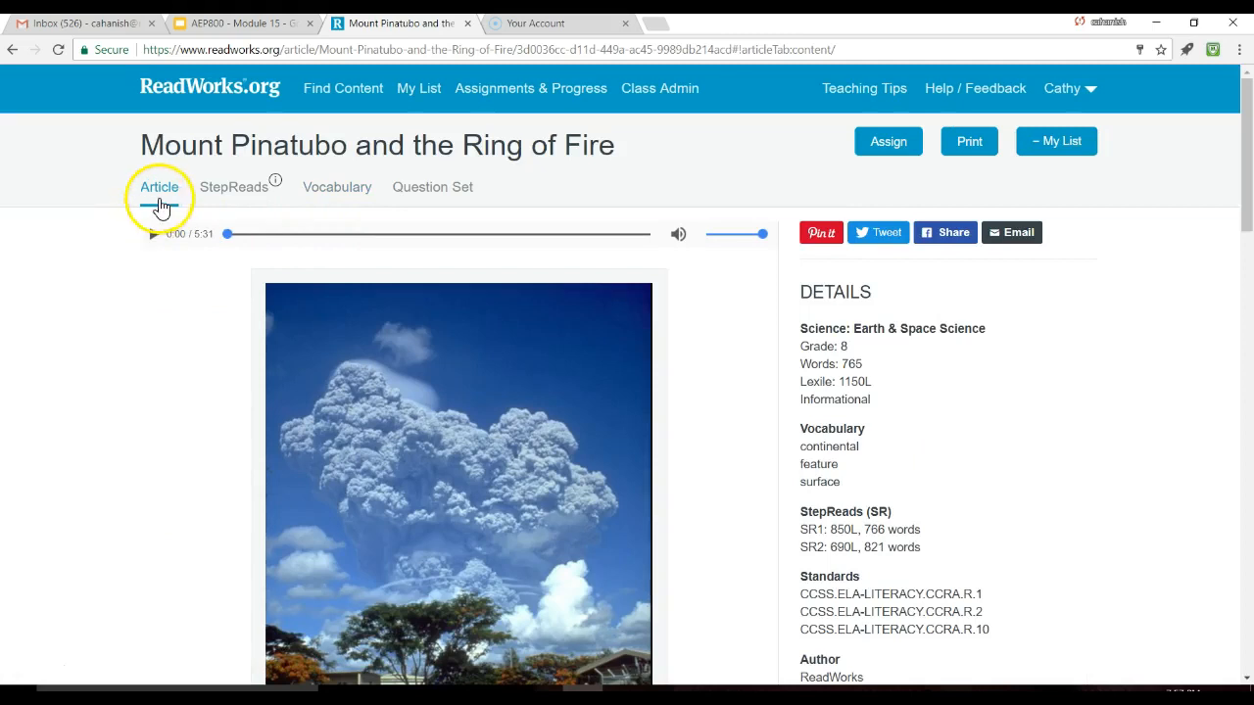
scroll(202, 322, "down", 5)
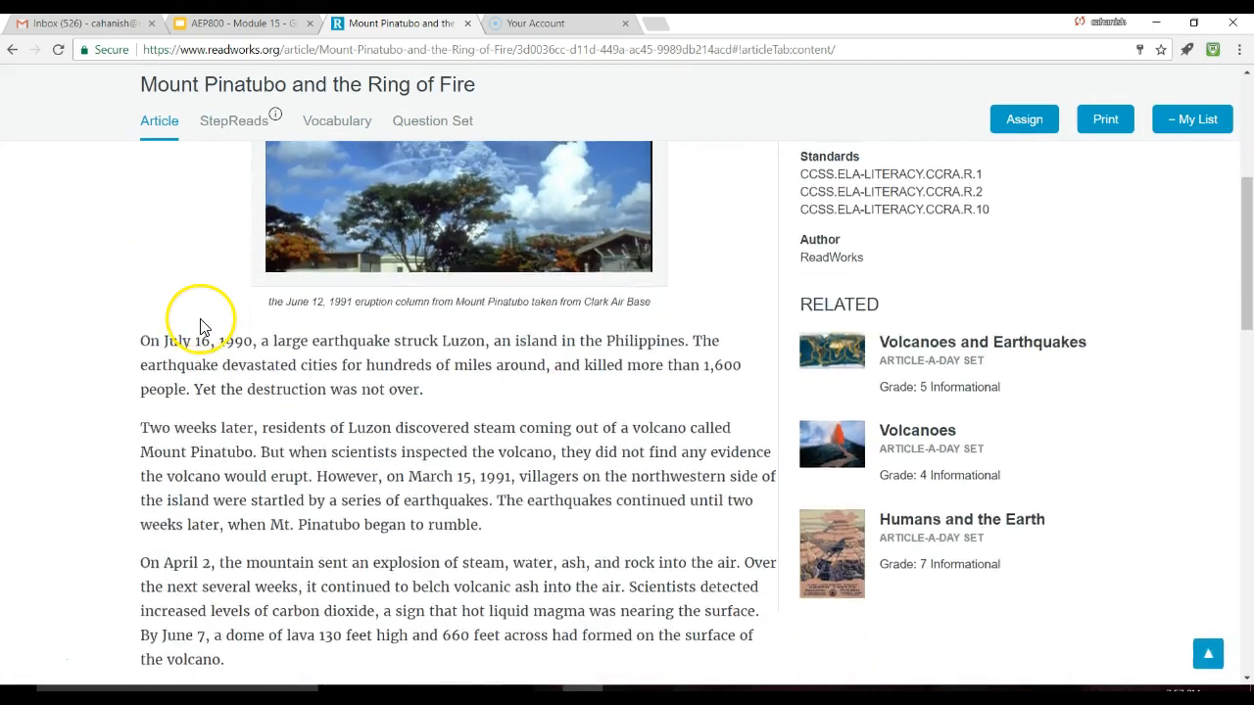
scroll(202, 323, "up", 5)
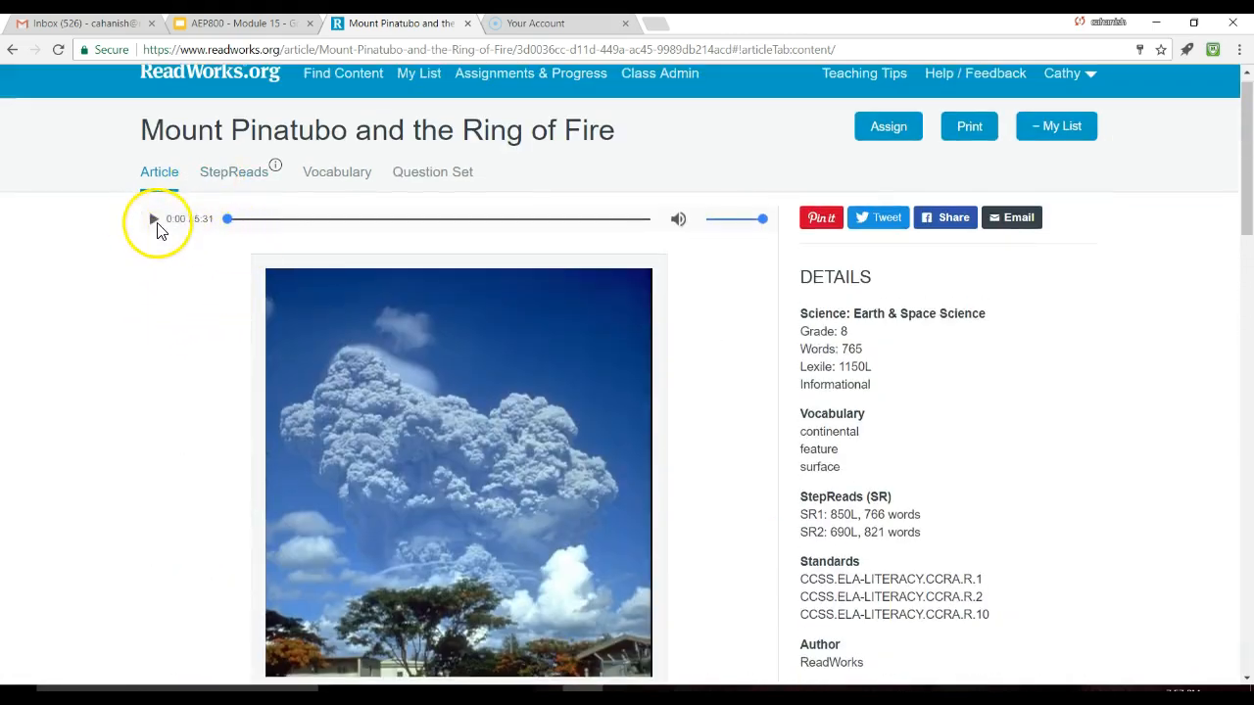
scroll(408, 328, "down", 3)
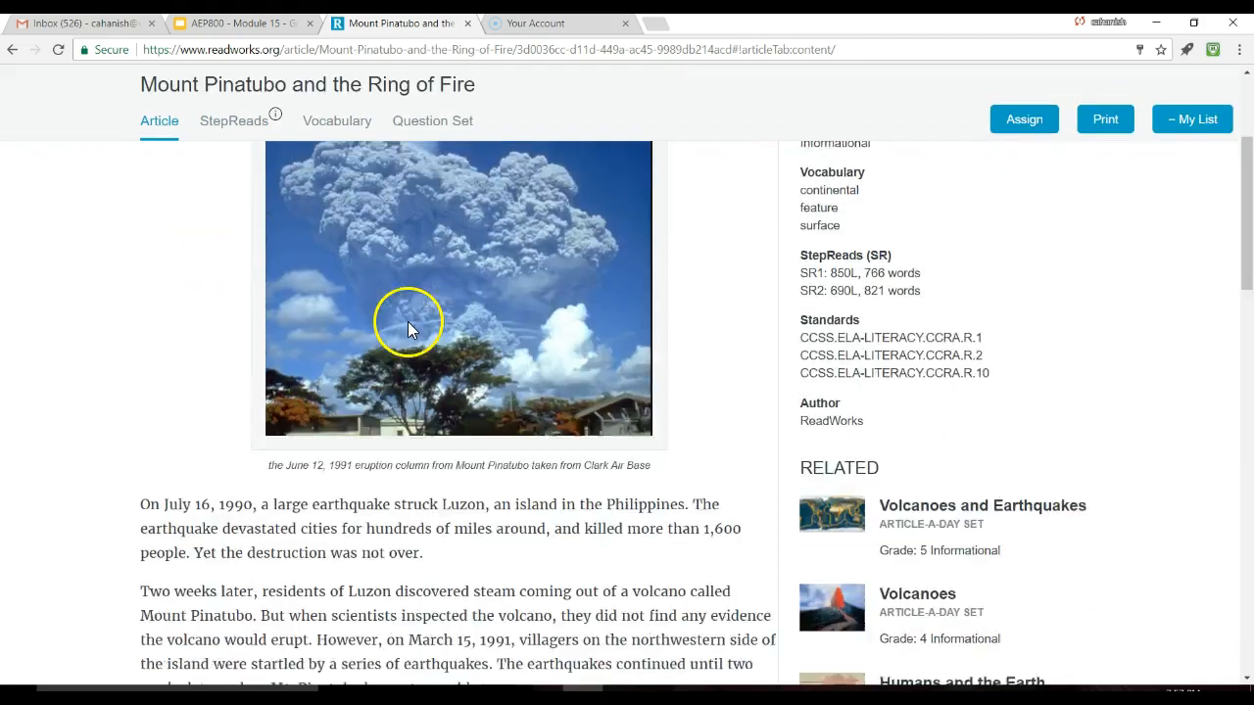
scroll(409, 341, "down", 10)
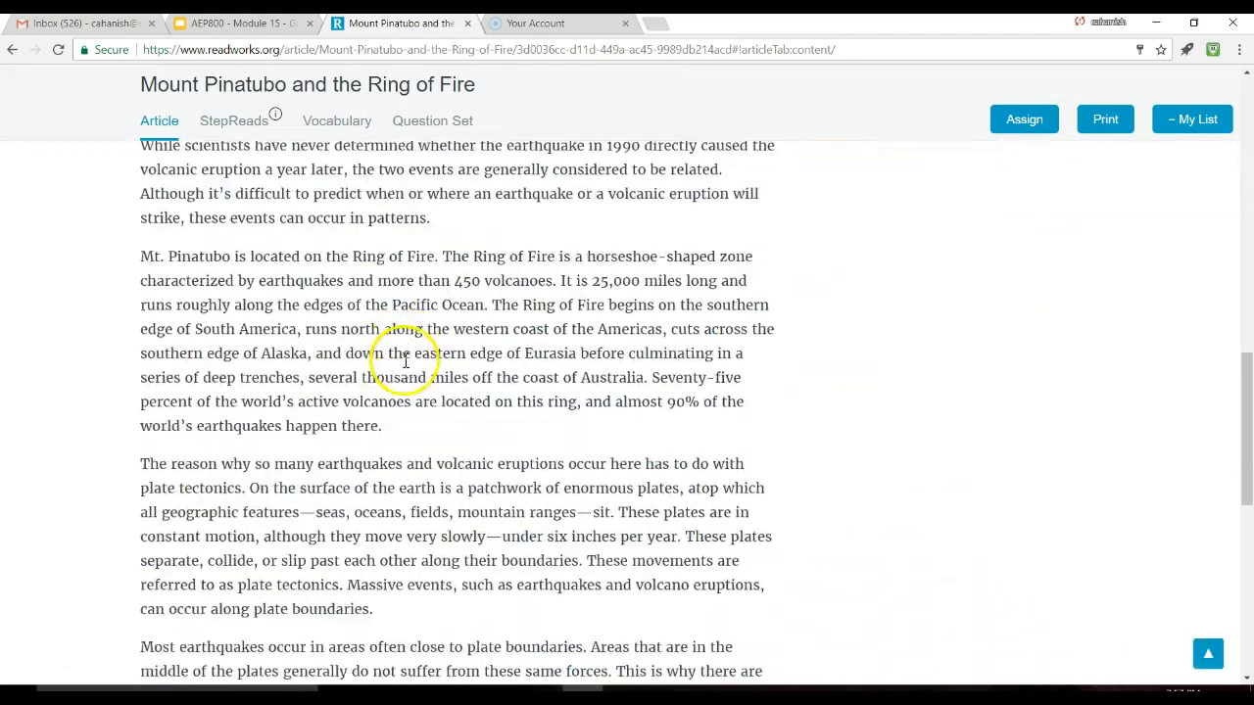
scroll(405, 368, "up", 15)
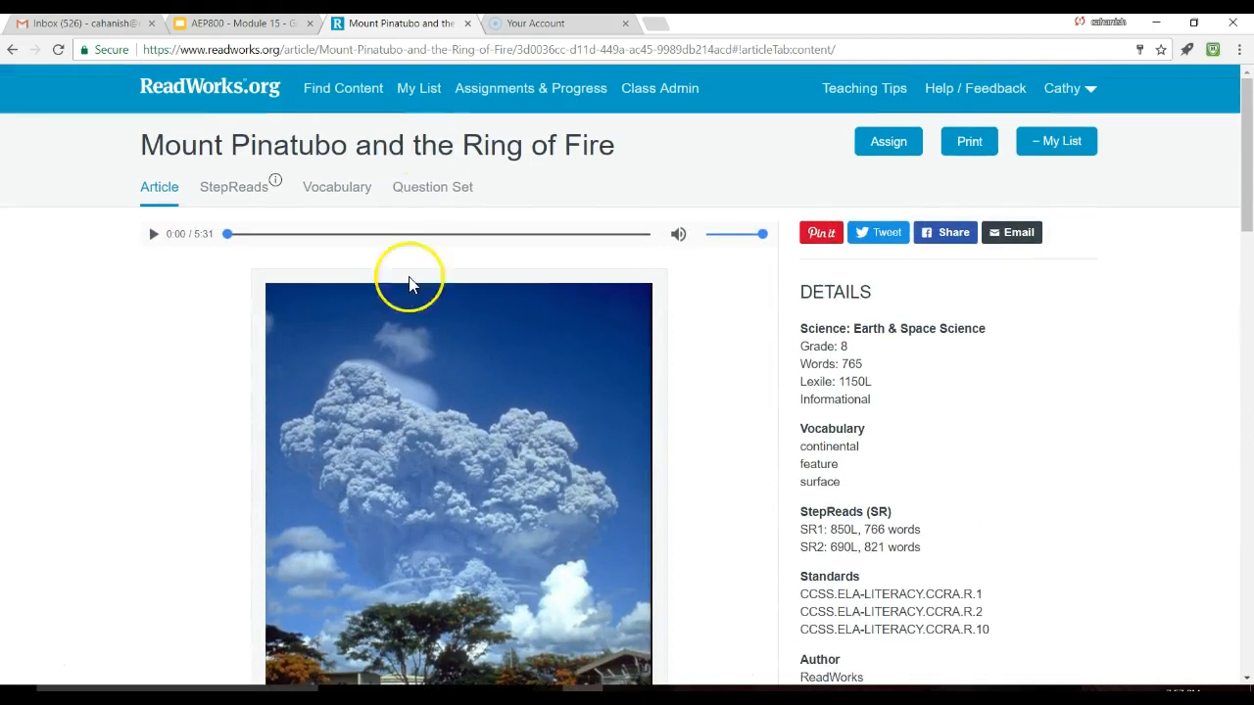
left_click(328, 198)
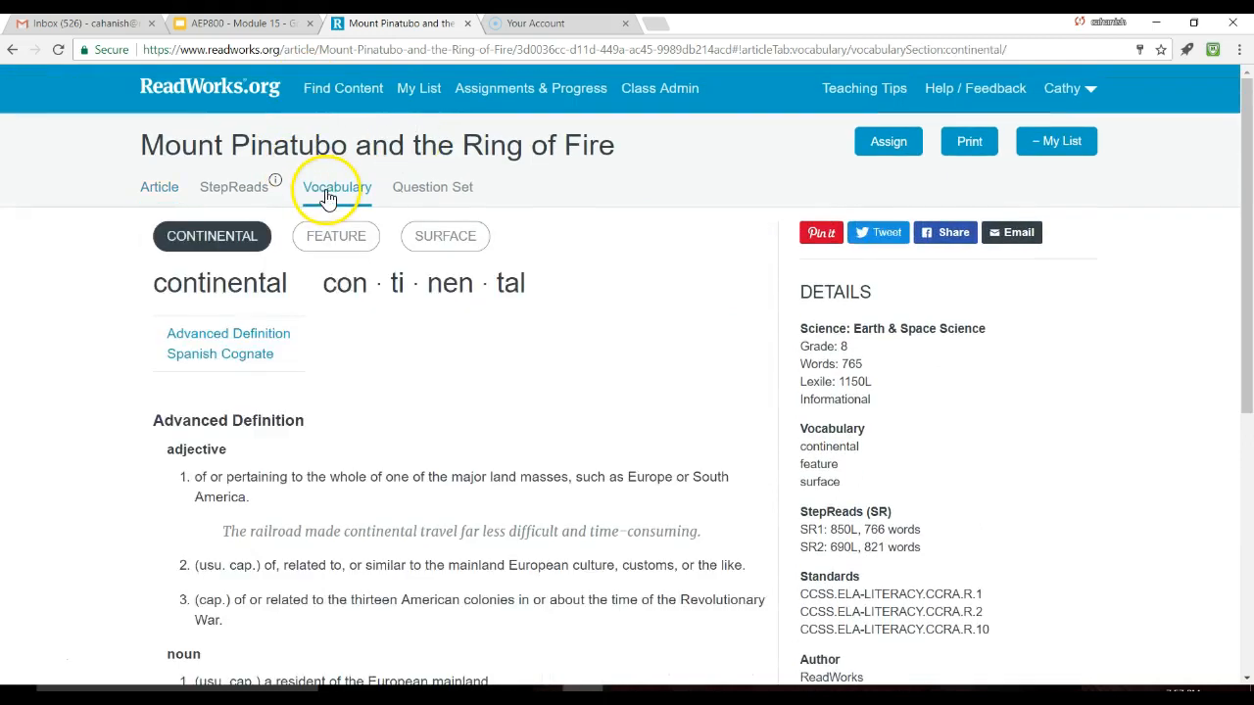
Step: Scroll through the article's comprehension Question Set
left_click(452, 200)
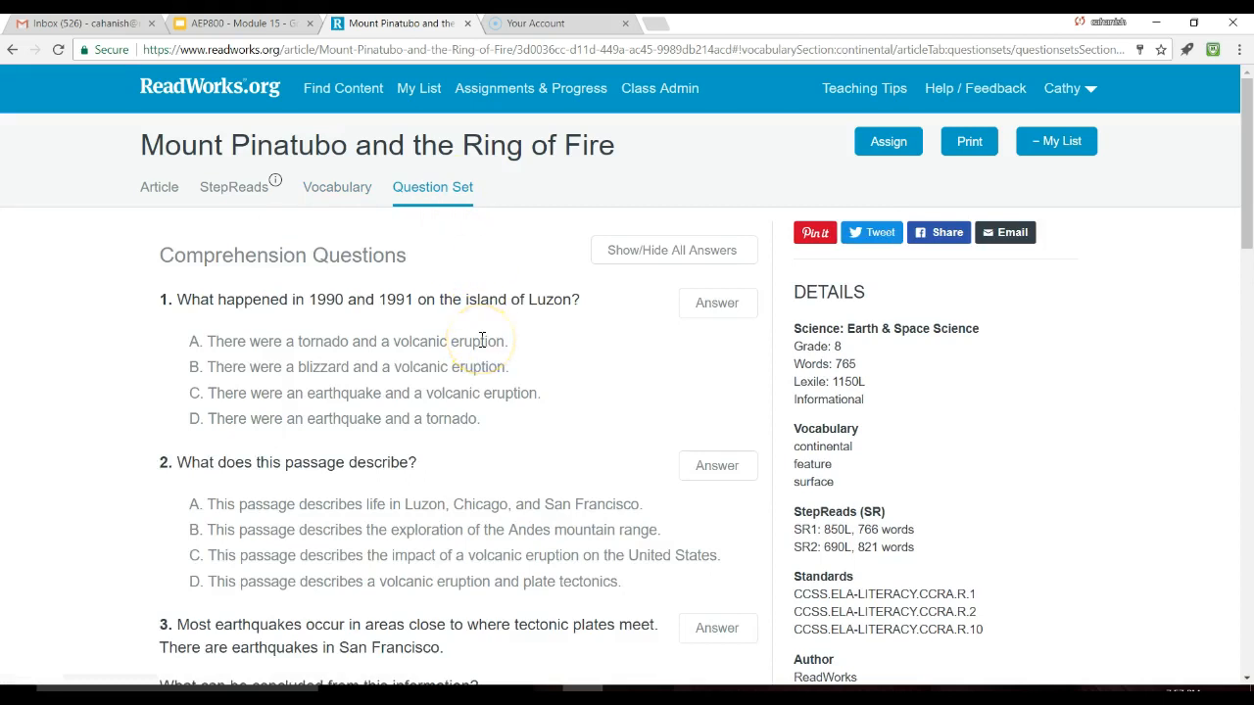
scroll(482, 339, "down", 7)
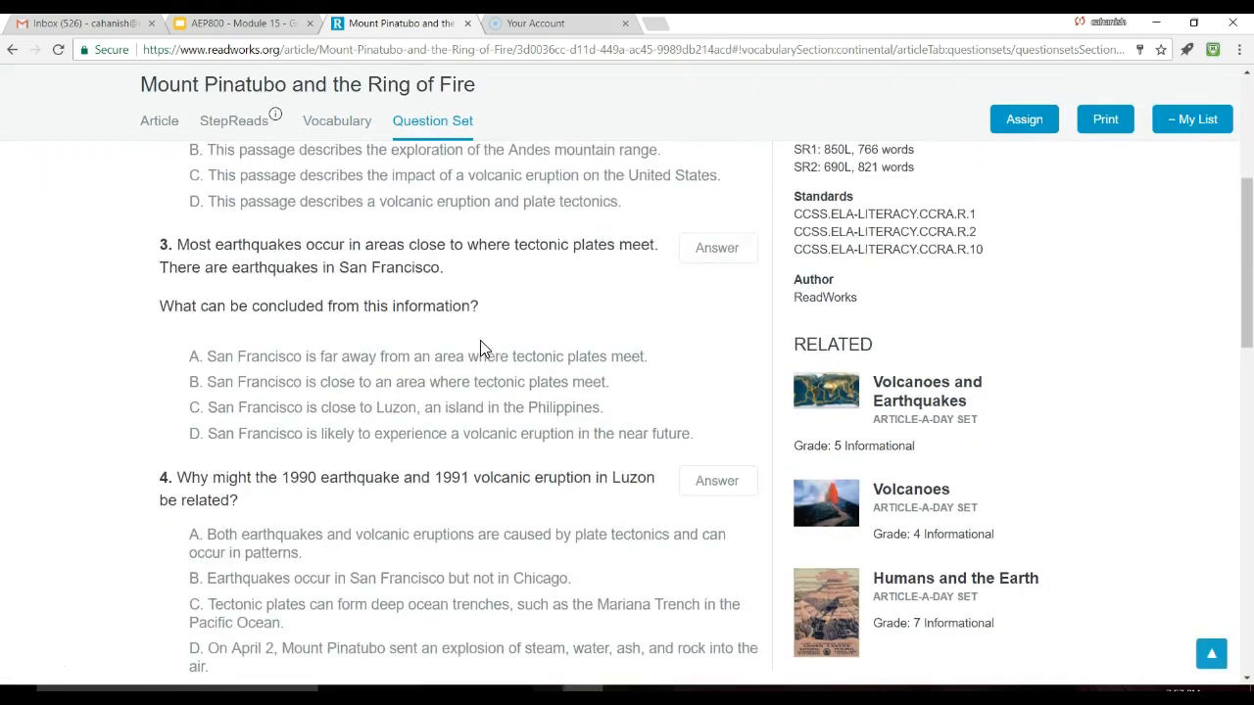
scroll(480, 348, "down", 8)
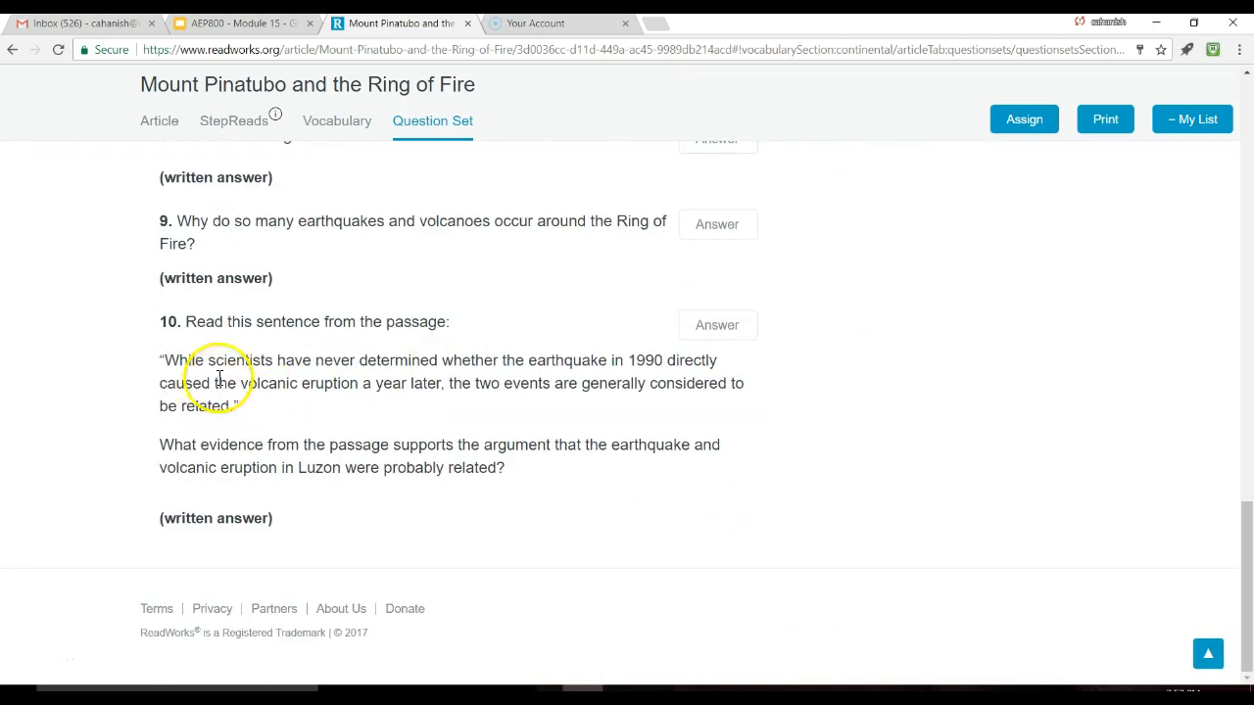
scroll(284, 382, "up", 5)
scroll(395, 311, "down", 2)
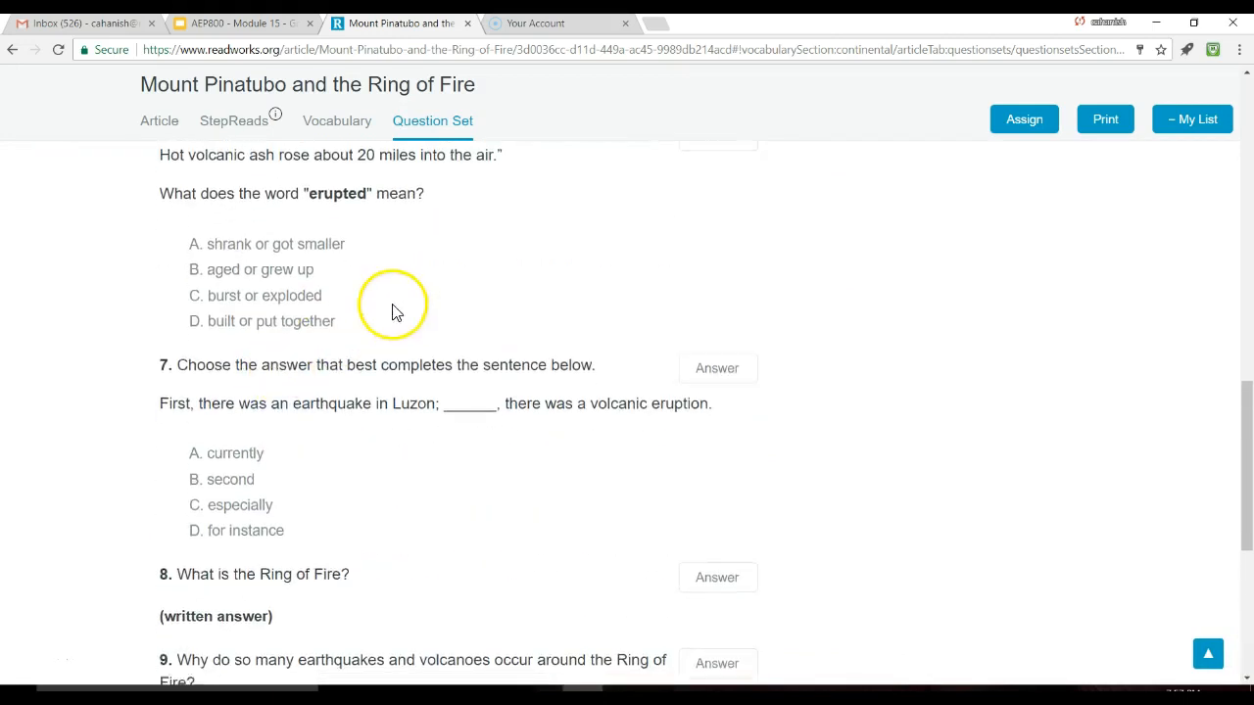
scroll(386, 310, "down", 2)
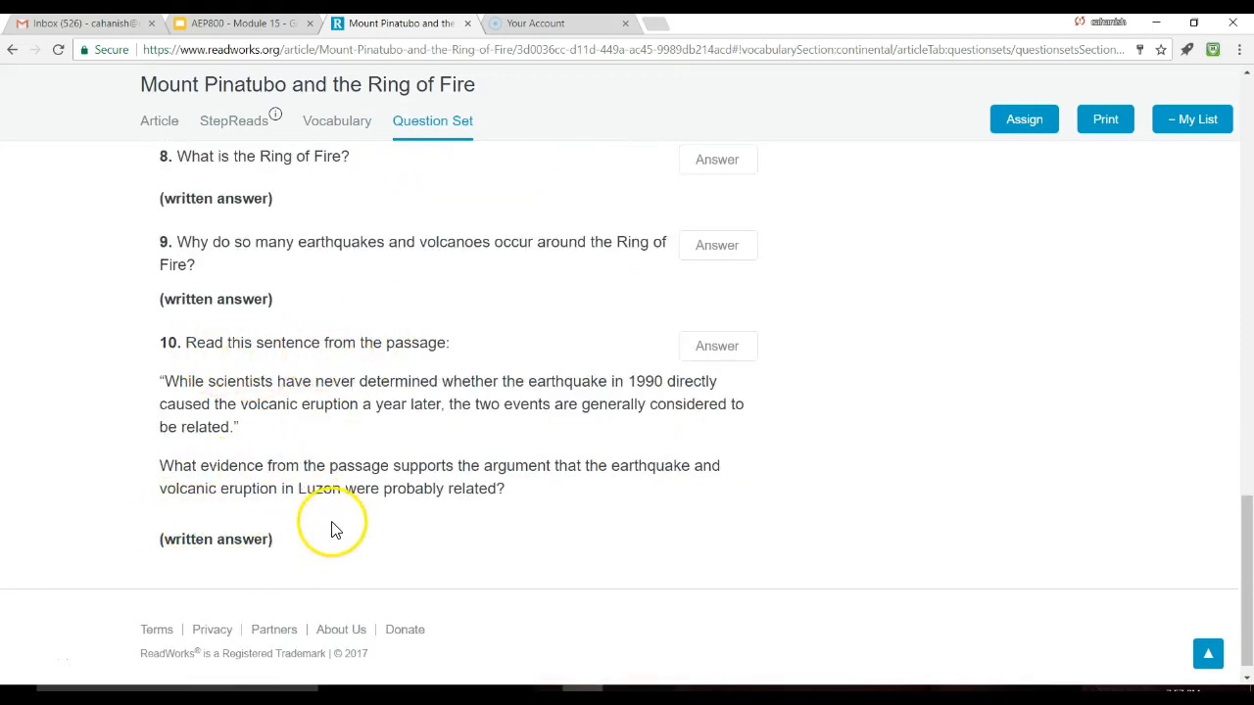
scroll(328, 530, "up", 15)
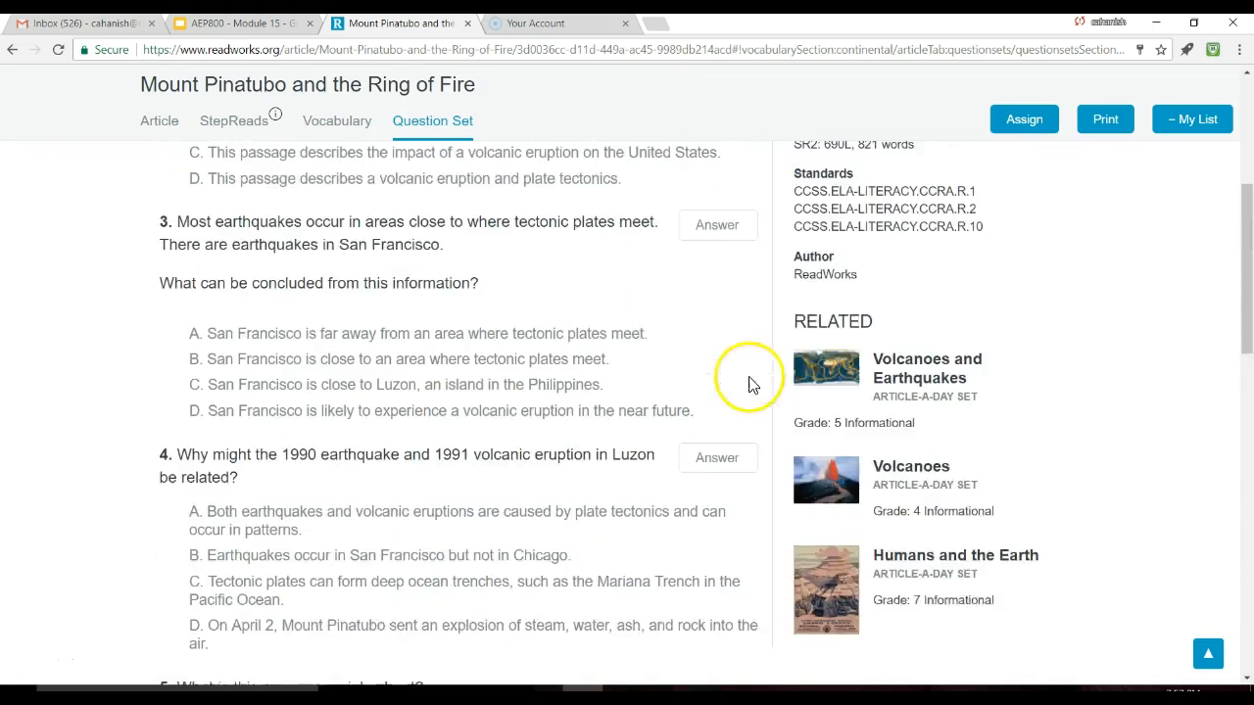
scroll(809, 318, "up", 4)
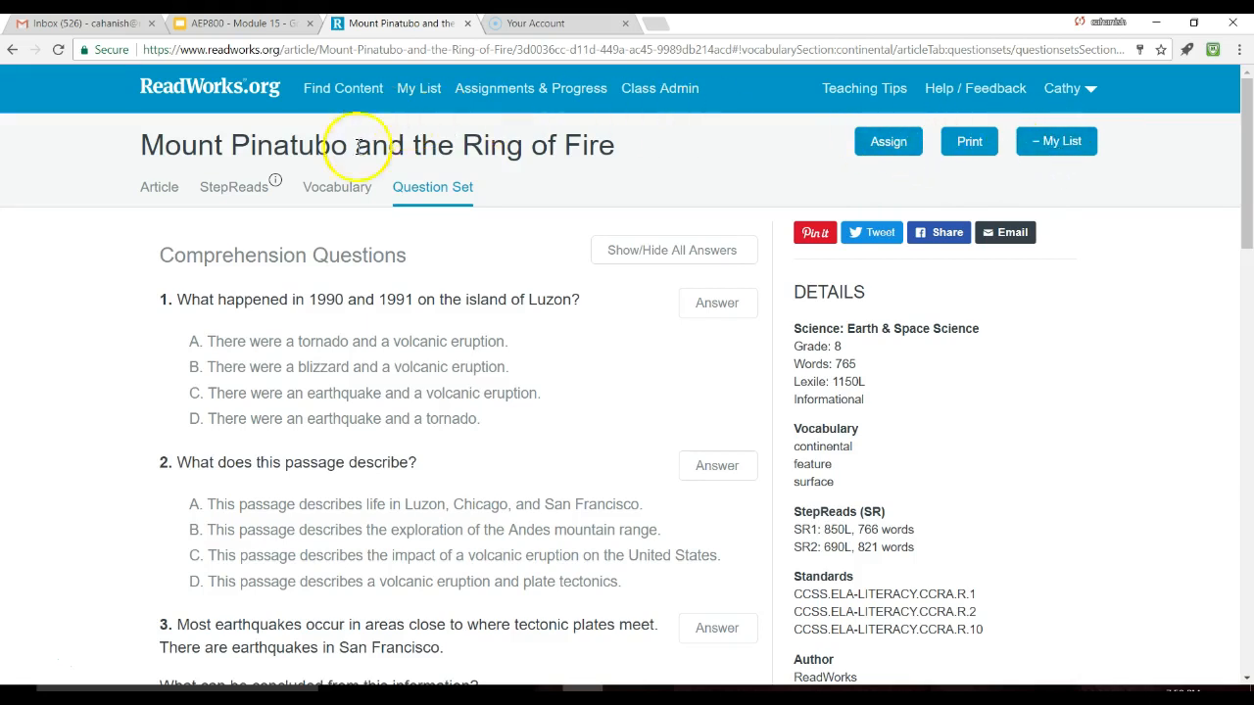
Step: Show the article's easier StepRead2 version, an 821-word text at Lexile 690L
left_click(157, 189)
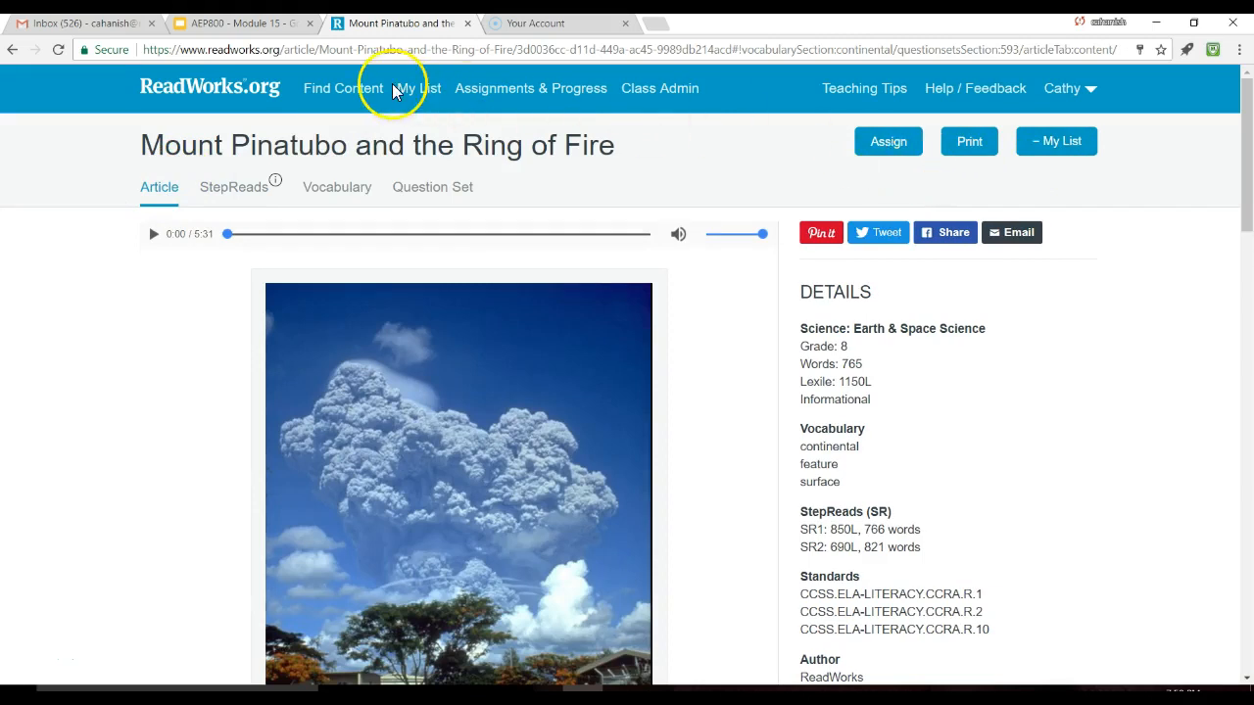
left_click(233, 203)
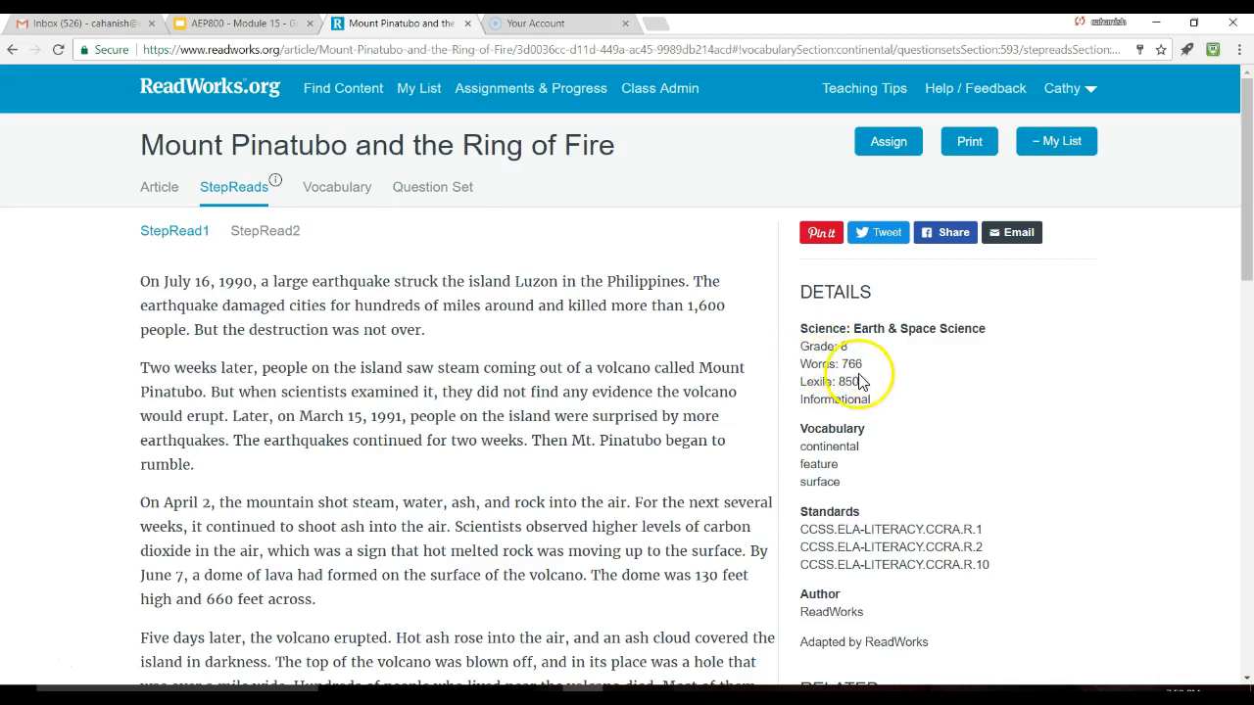
left_click(266, 230)
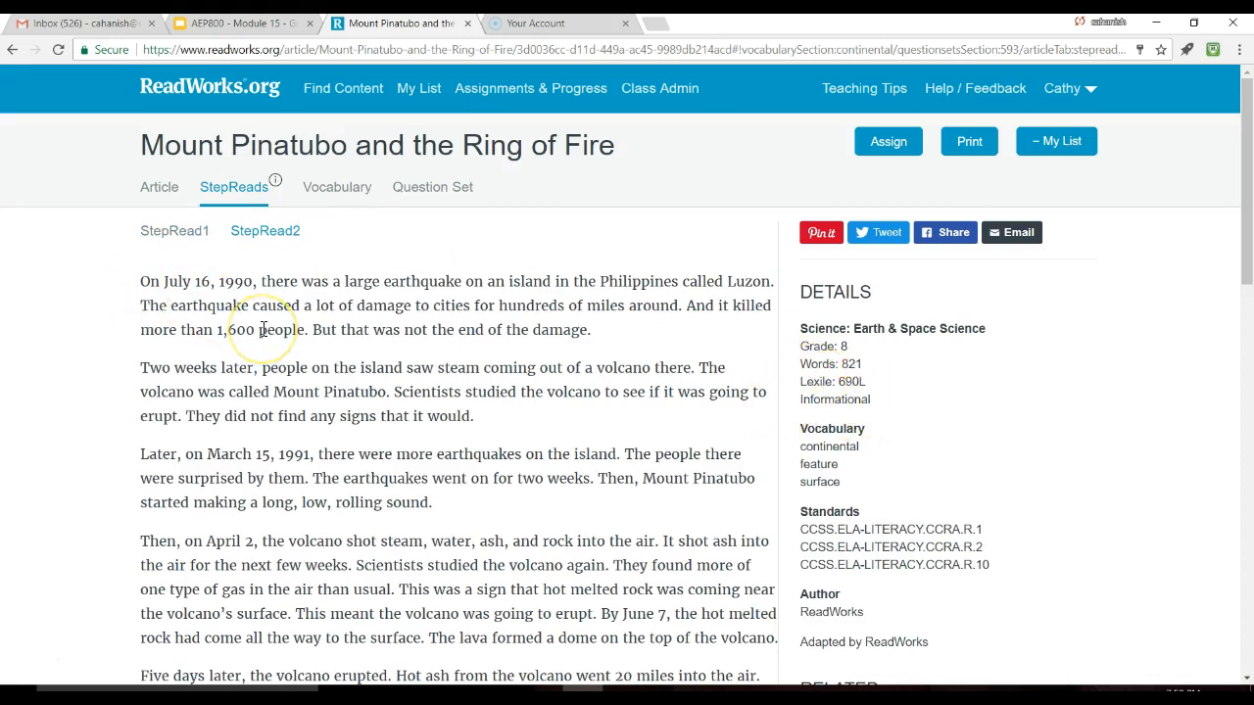
left_click(887, 144)
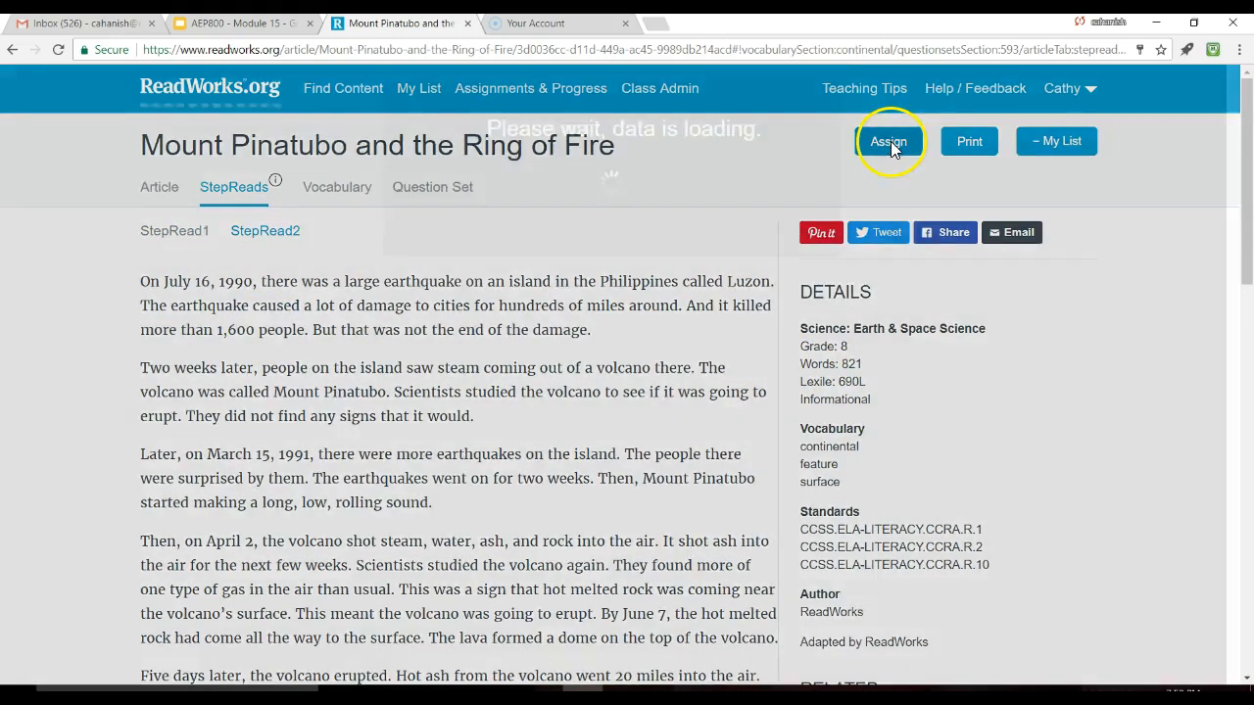
Step: Assign the Mount Pinatubo article to one specific student in Breakout Session and view current assignments
scroll(421, 440, "down", 3)
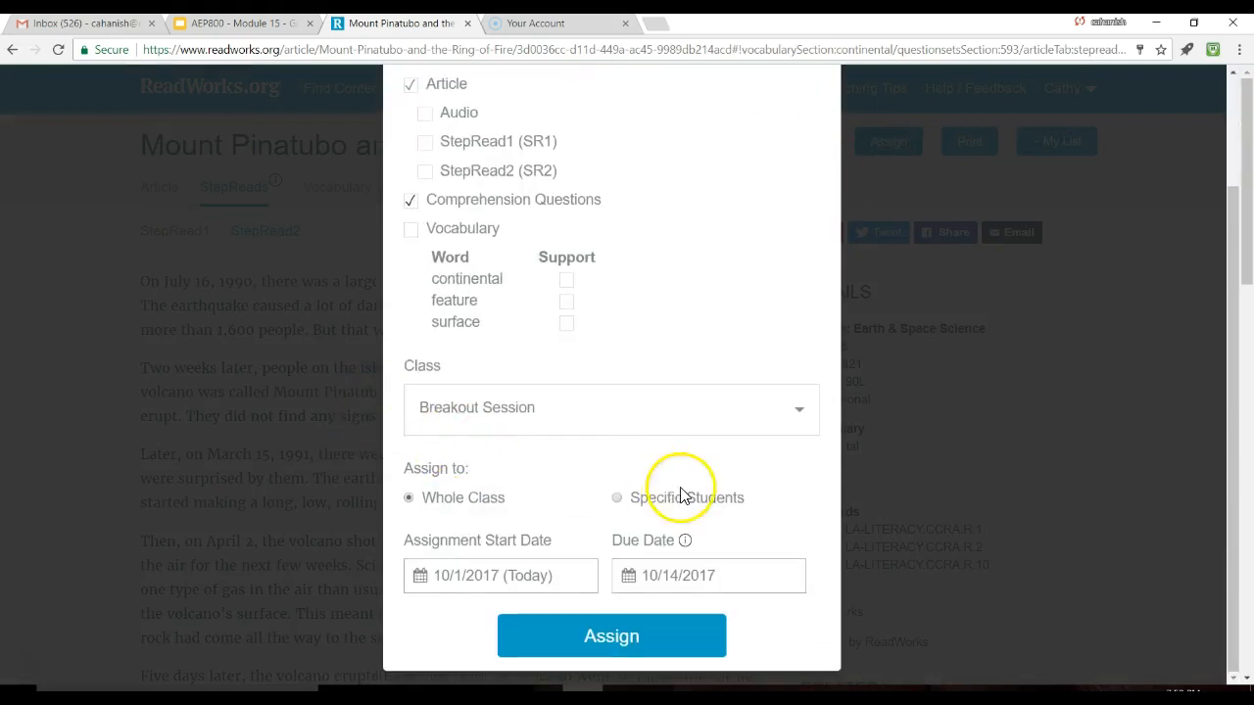
left_click(617, 502)
scroll(470, 509, "down", 3)
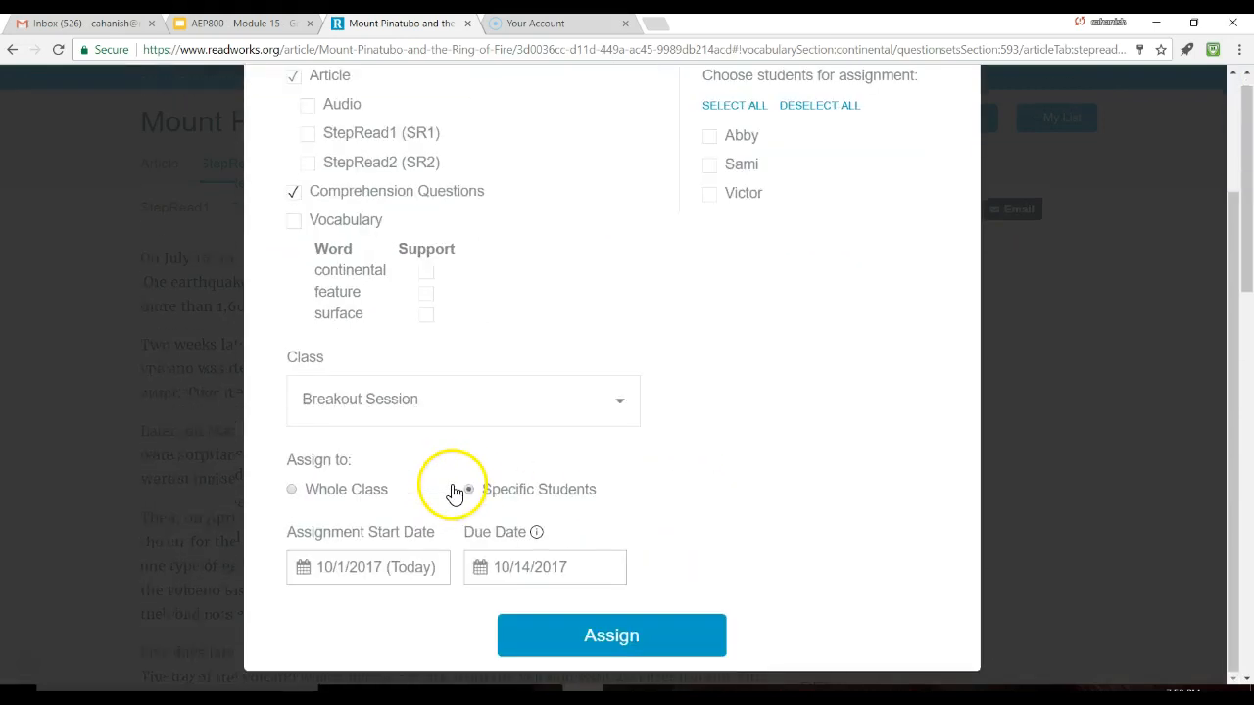
scroll(490, 487, "up", 3)
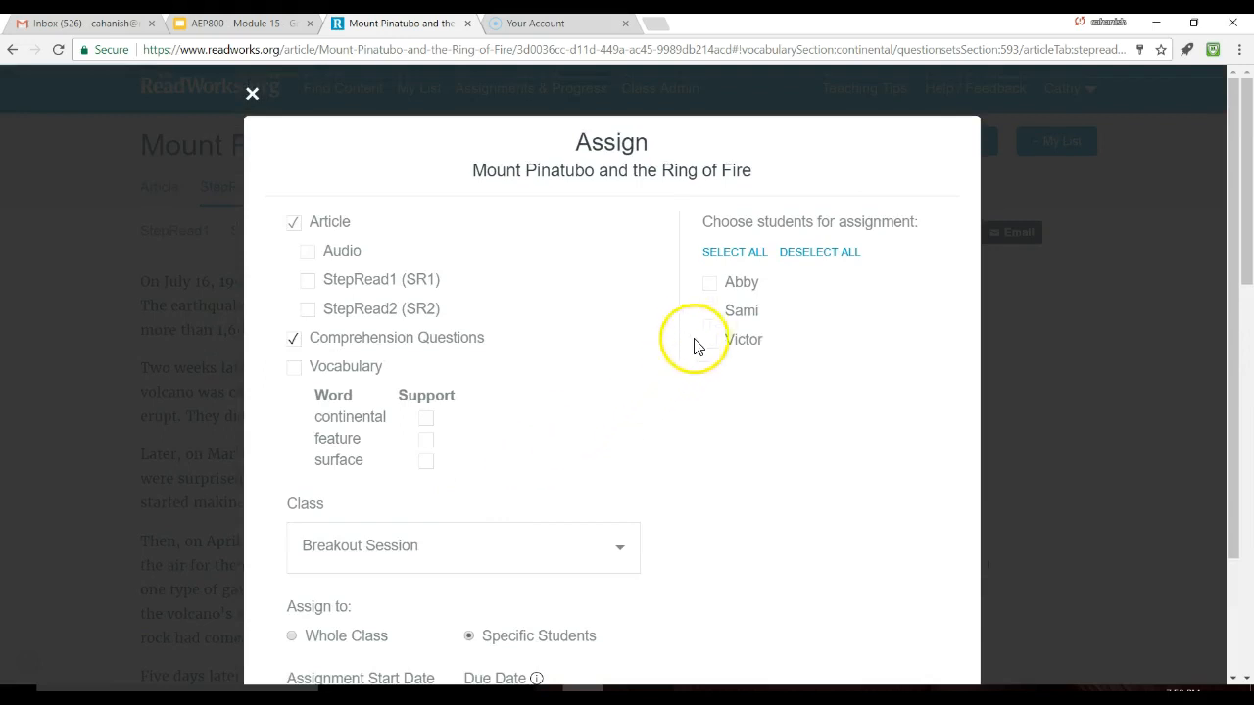
scroll(709, 557, "down", 3)
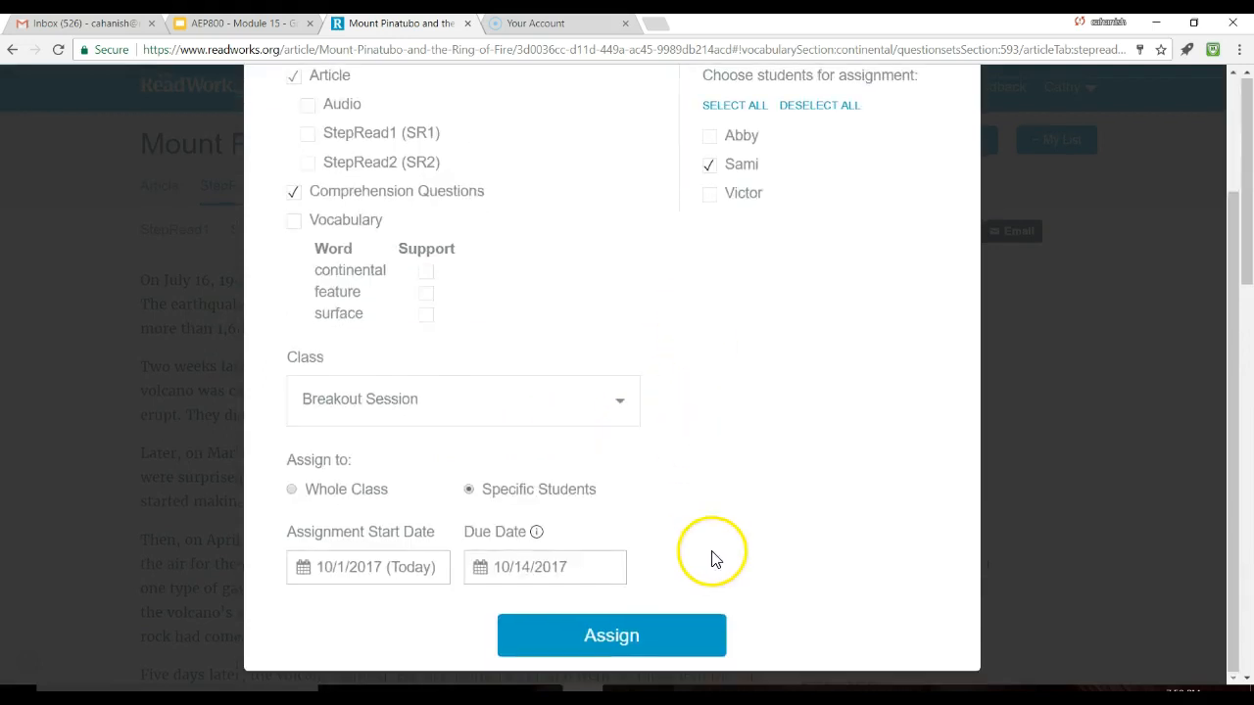
left_click(569, 621)
left_click(593, 379)
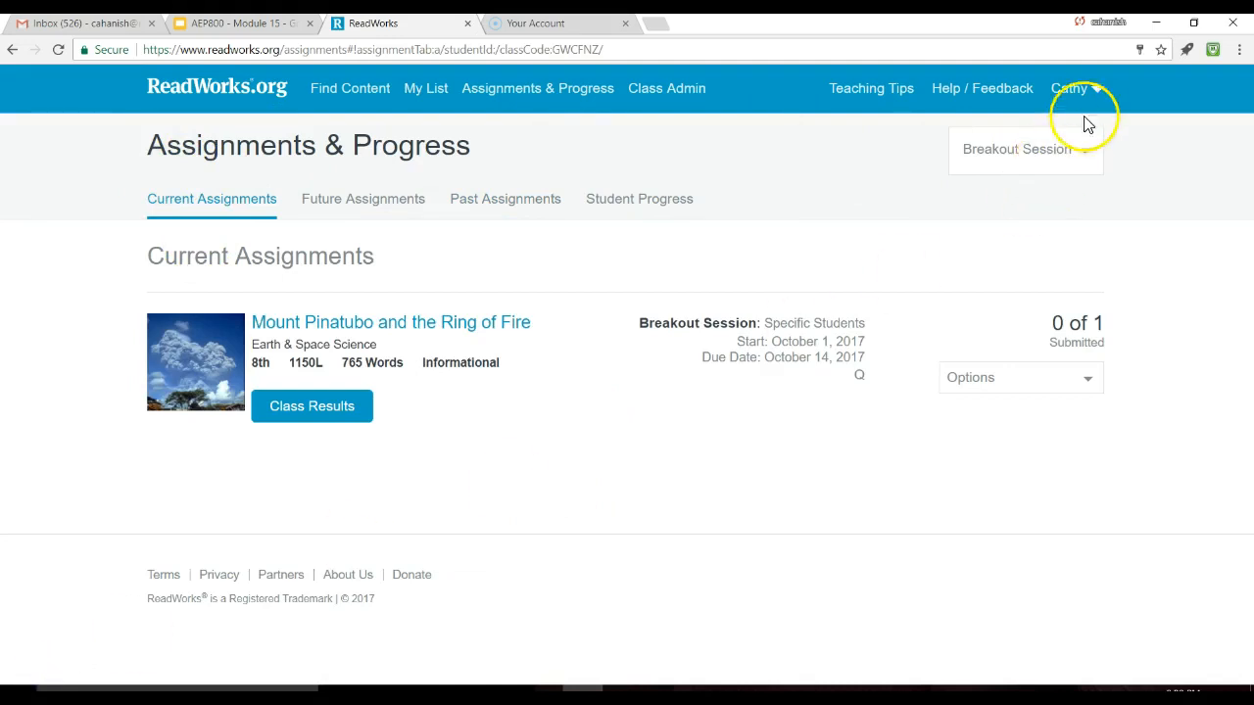
Step: Log out of the teacher account and go to the Student Log In page
left_click(1095, 88)
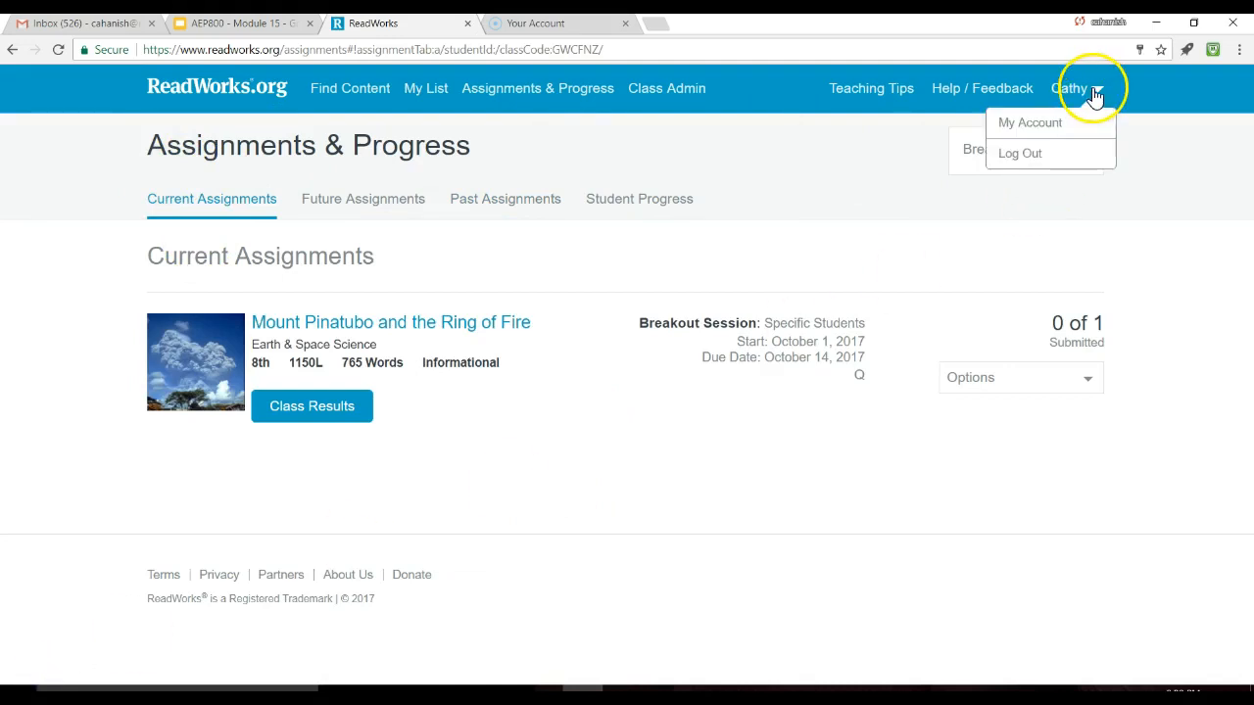
left_click(1035, 155)
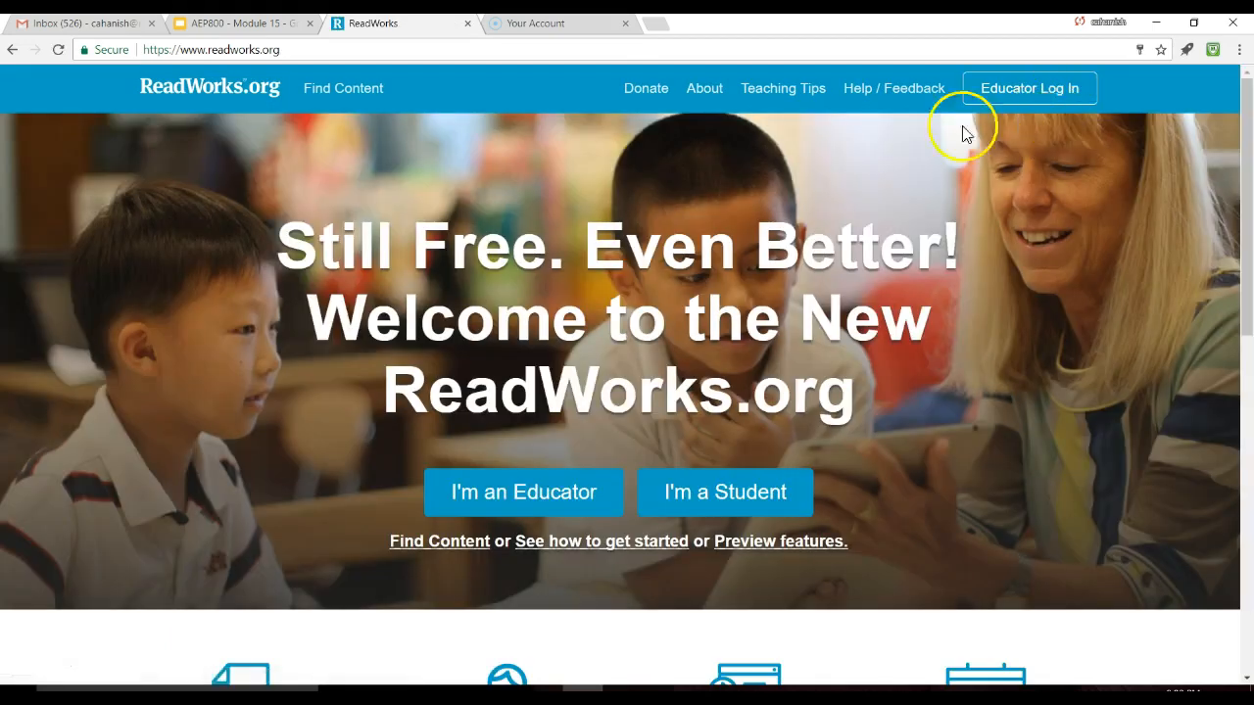
left_click(737, 494)
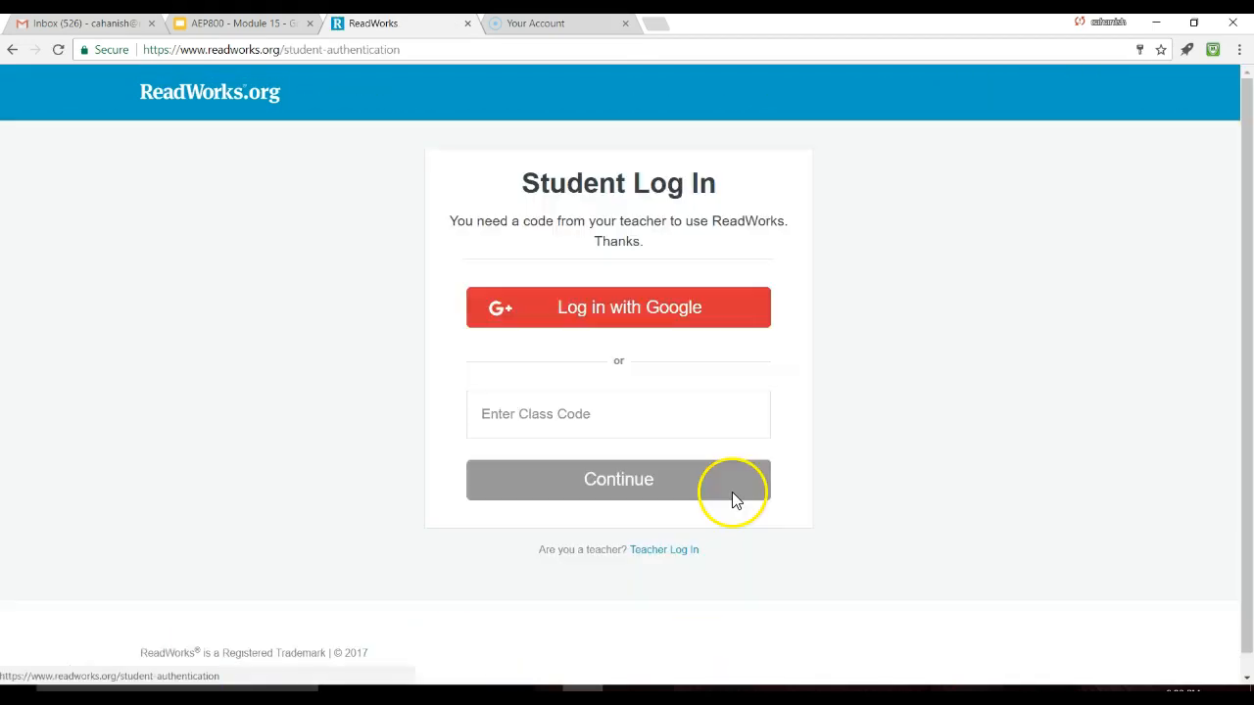
Step: Log in as a student with Google to see the Technology class's Assignments To Do
left_click(633, 308)
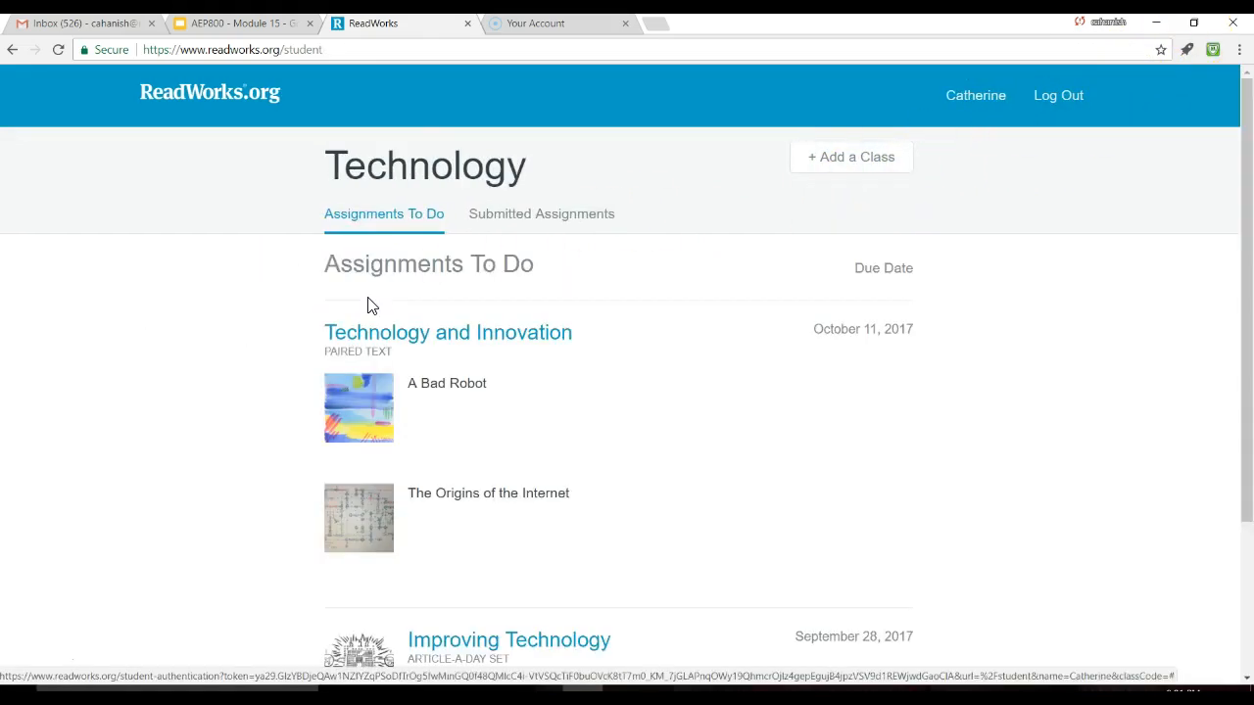
Step: Open the Technology and Innovation assignment to its first paired article, A Bad Robot
scroll(745, 306, "down", 3)
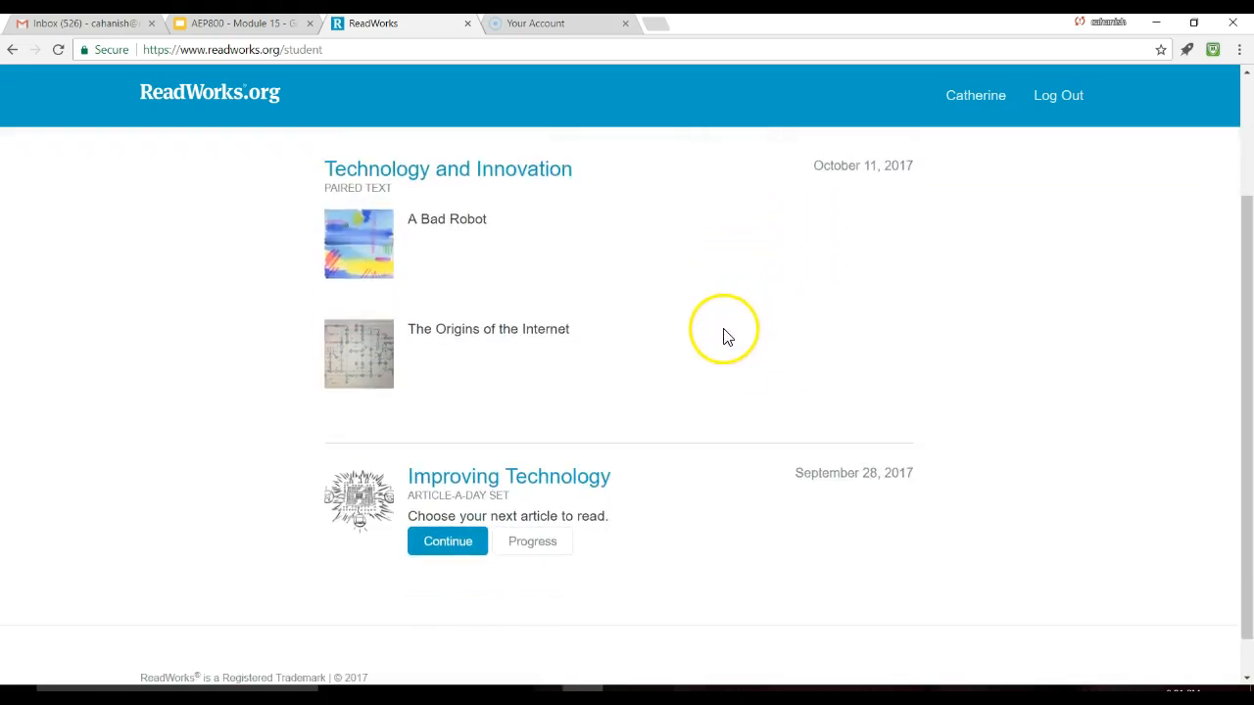
scroll(700, 403, "up", 2)
scroll(693, 418, "up", 1)
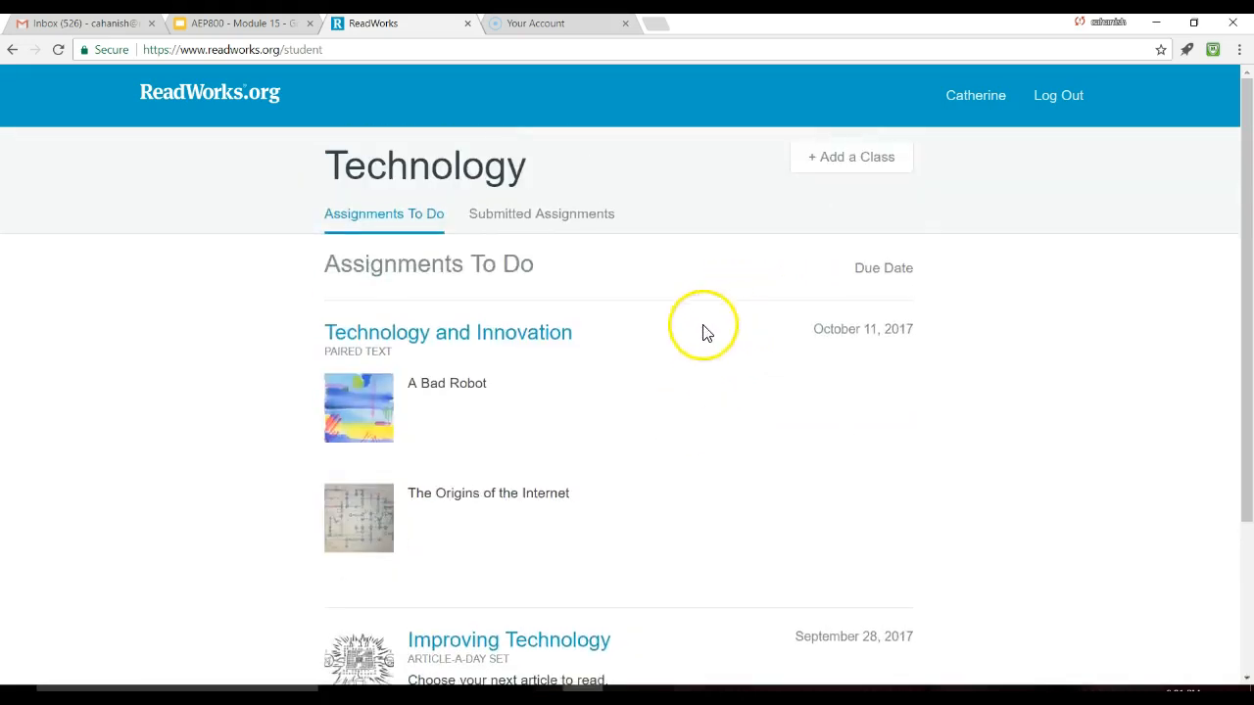
left_click(491, 326)
left_click(487, 338)
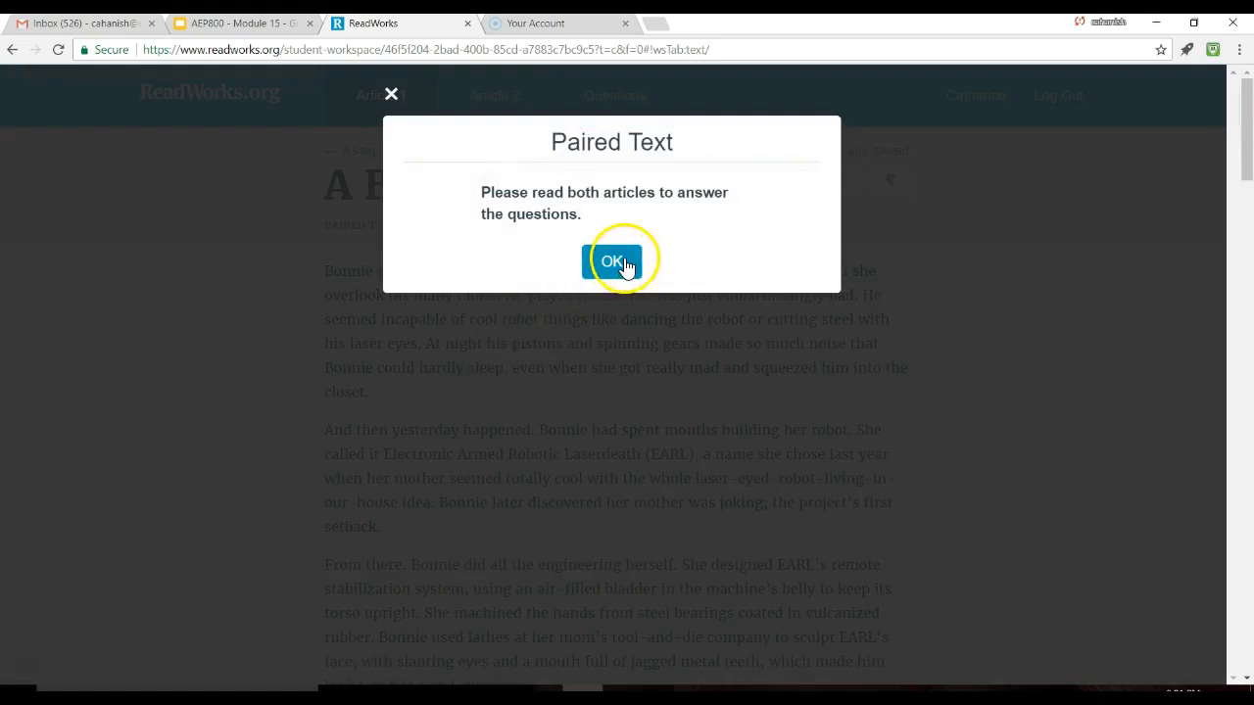
Step: Dismiss the paired-text notice, check the questions, and return to the Assignments To Do list
left_click(619, 265)
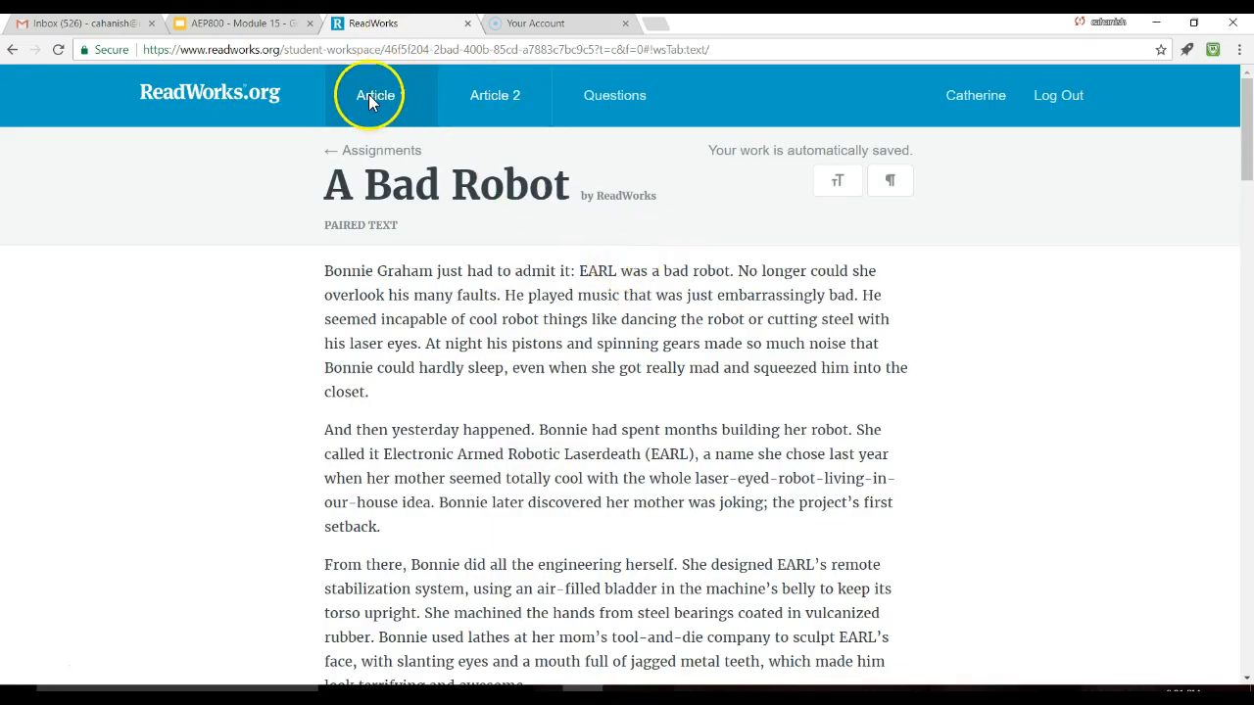
left_click(614, 105)
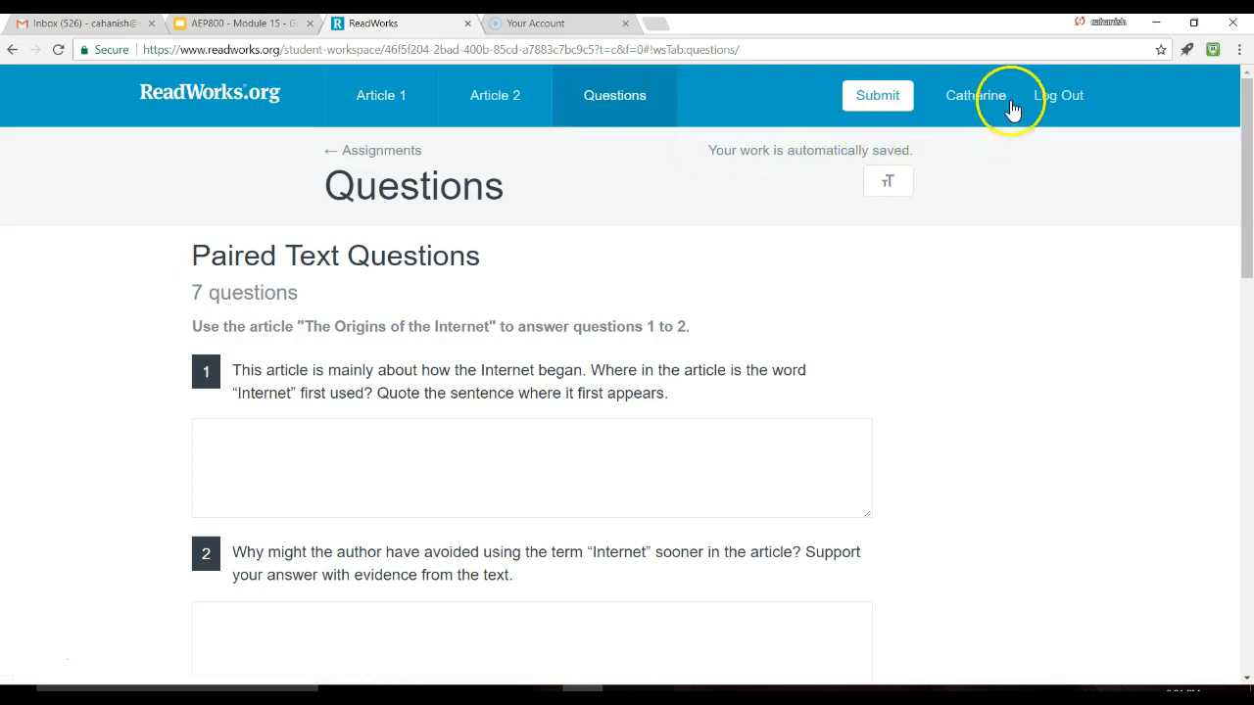
left_click(342, 149)
scroll(416, 263, "down", 3)
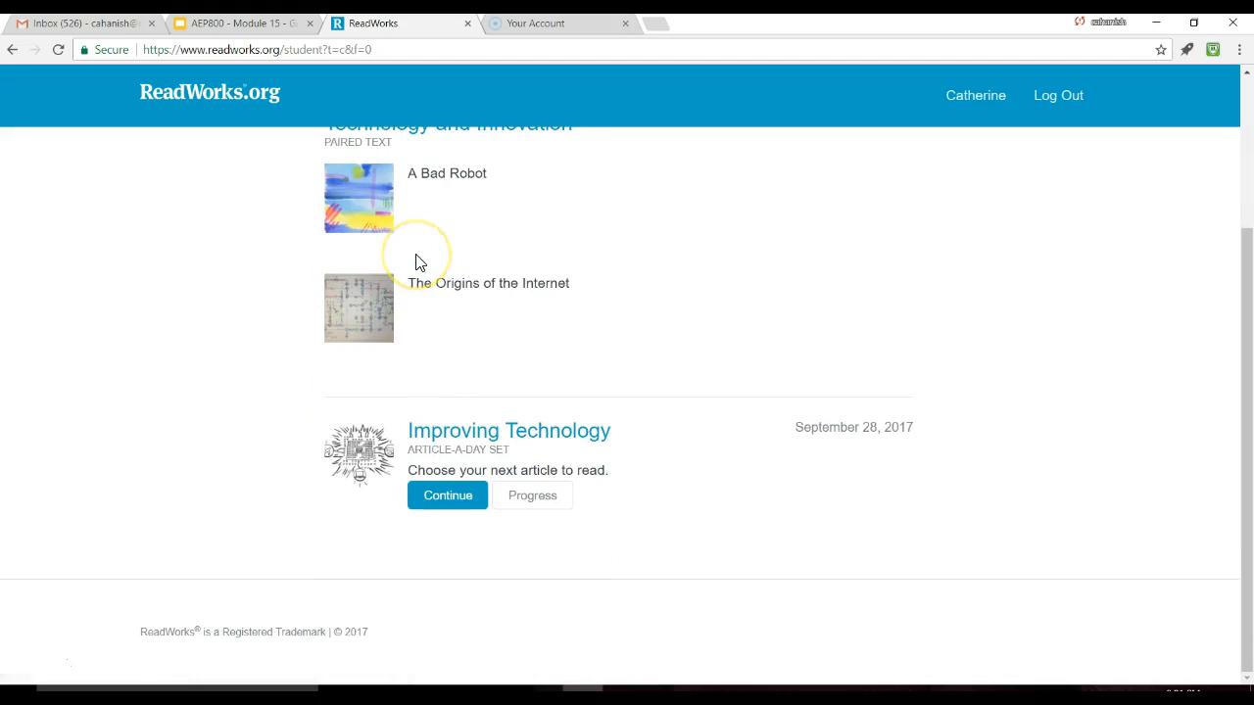
scroll(475, 289, "up", 2)
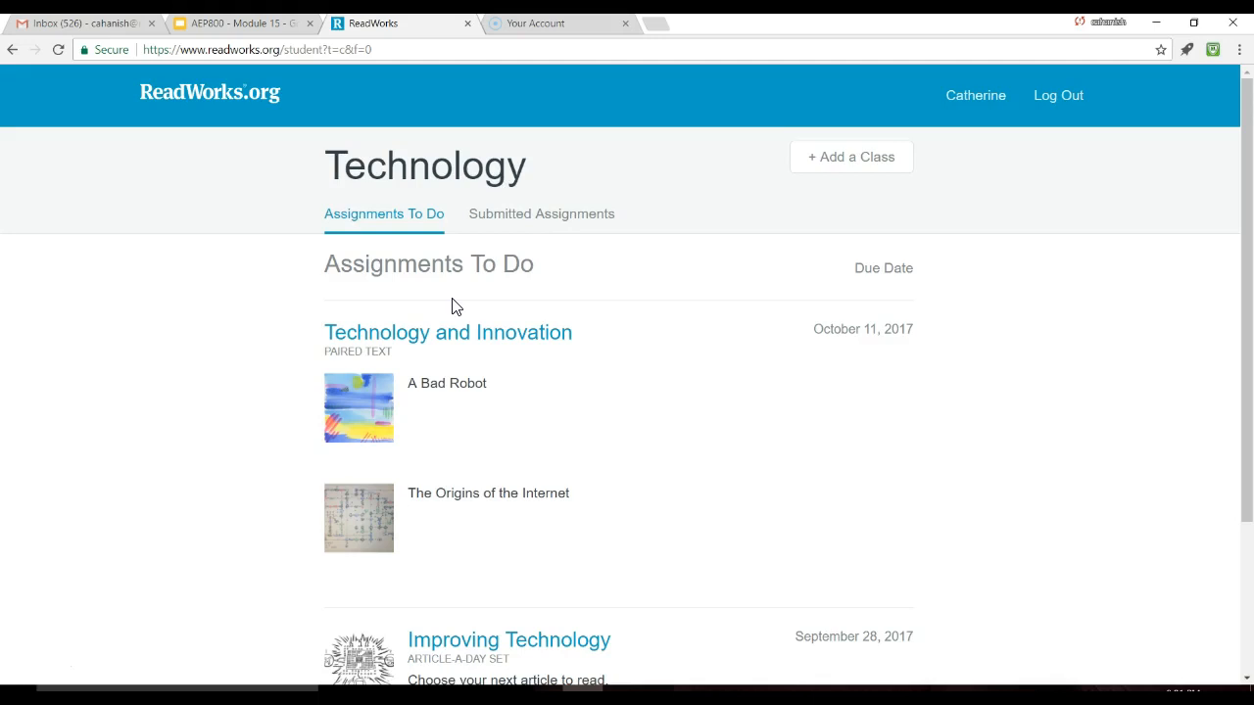
left_click(450, 376)
scroll(700, 470, "down", 2)
scroll(699, 472, "up", 2)
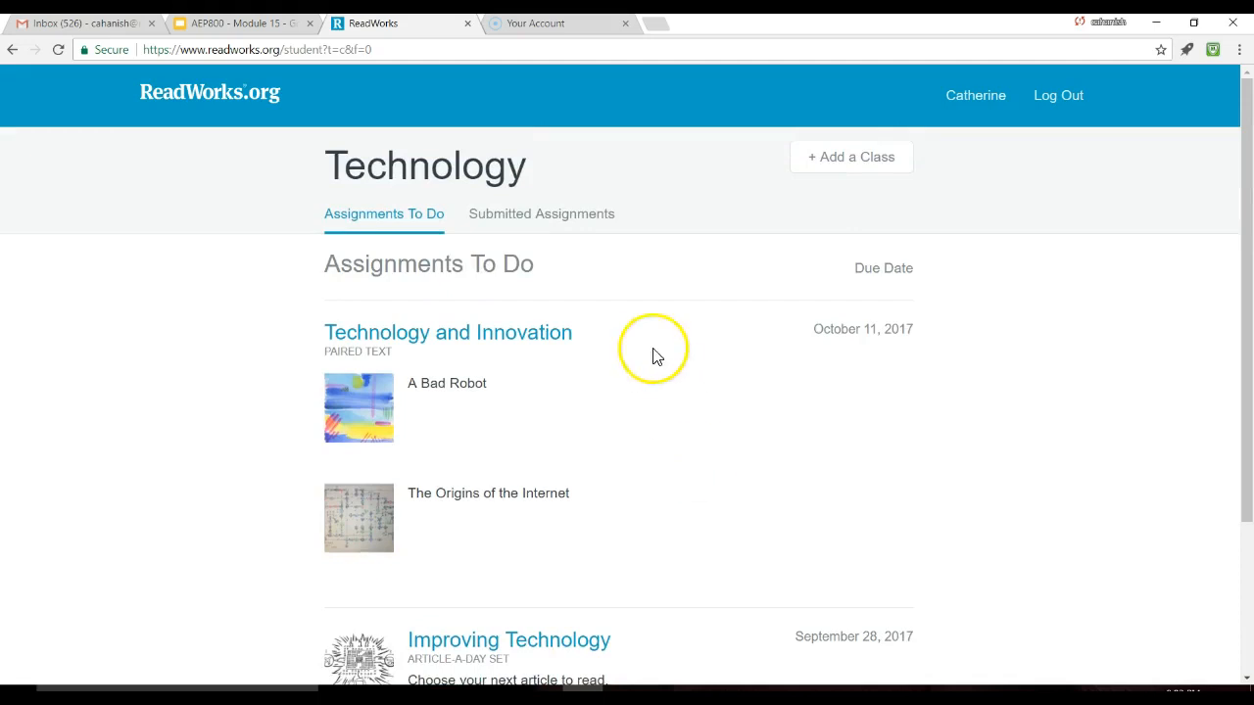